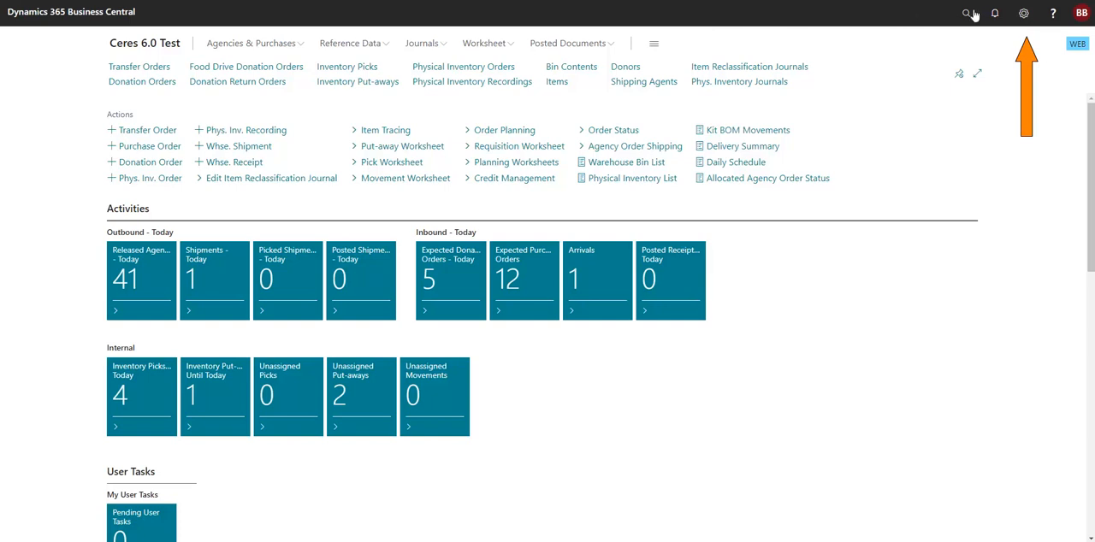
- Start personalizing the Inventory Manager home page
left_click(1022, 17)
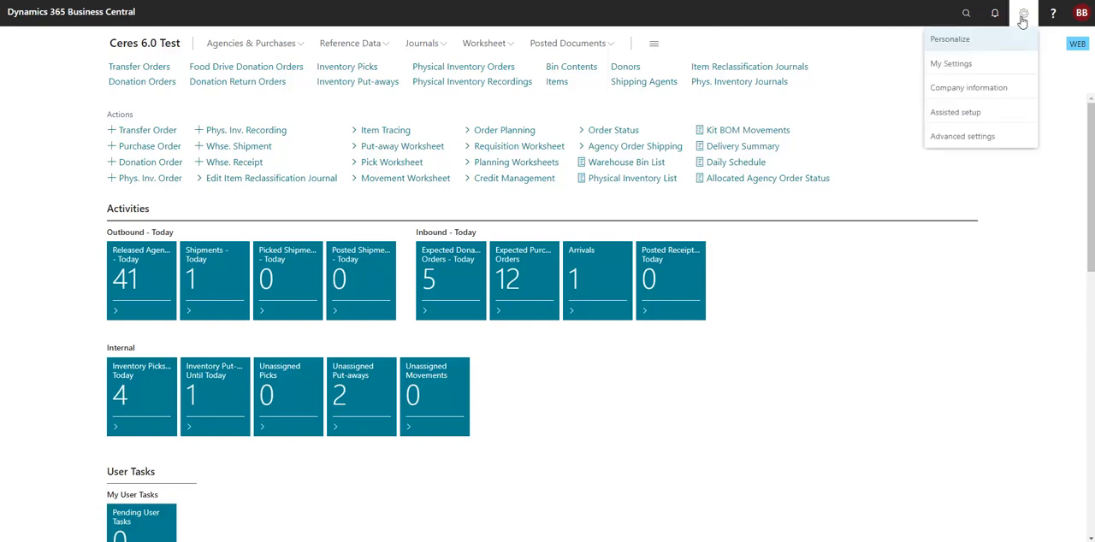
left_click(968, 40)
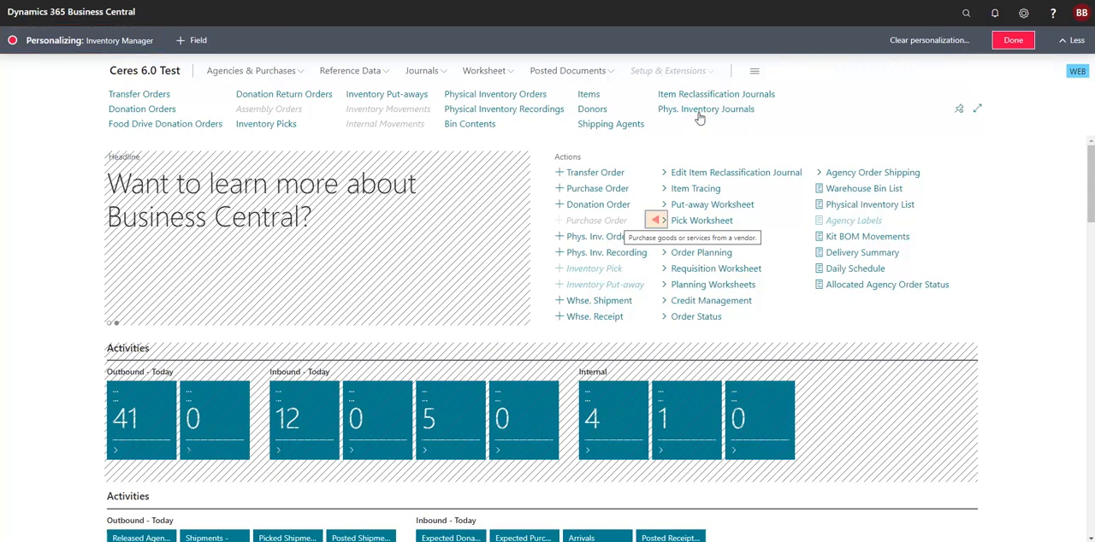
left_click(655, 221)
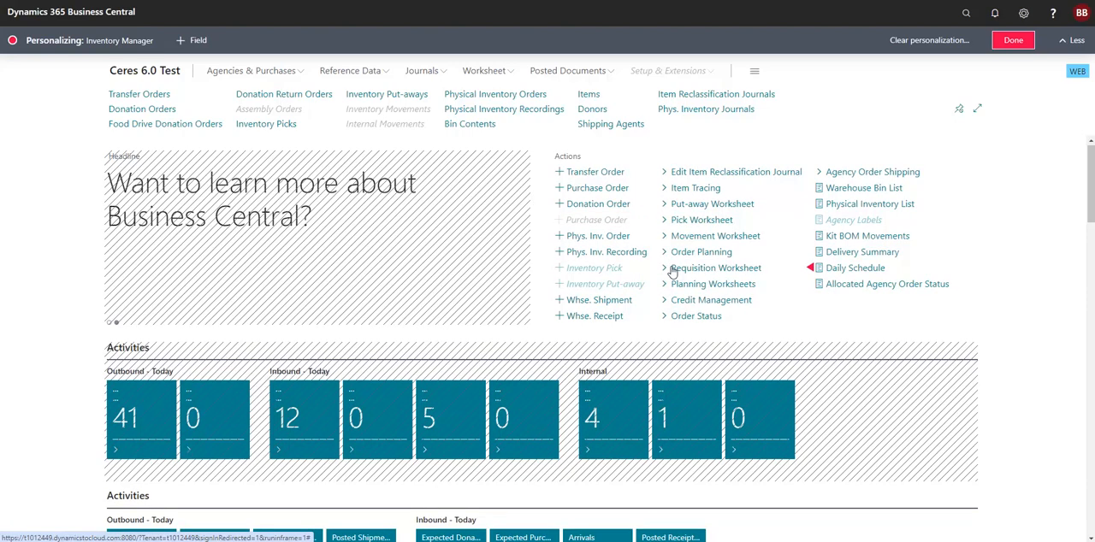
- Show the hidden My Agencies part in the Insights section and move it after Ceres Information Online
scroll(673, 271, "down", 5)
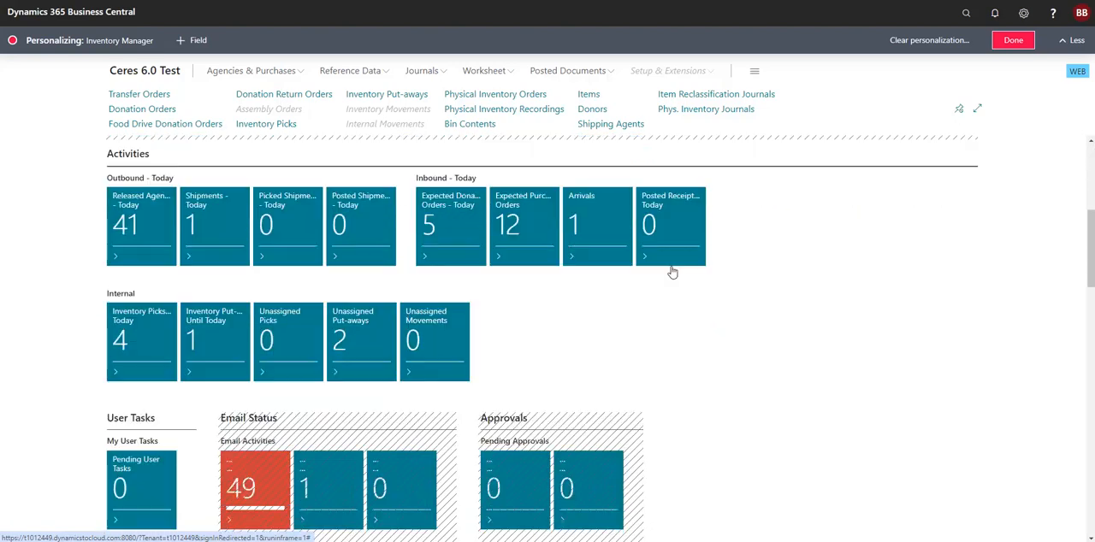
scroll(674, 271, "down", 3)
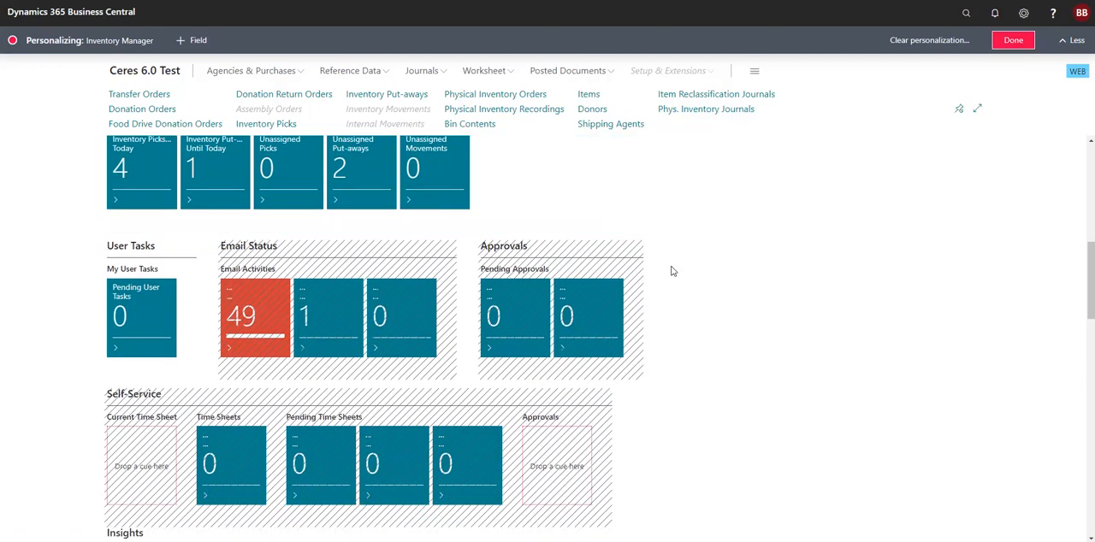
scroll(673, 271, "down", 4)
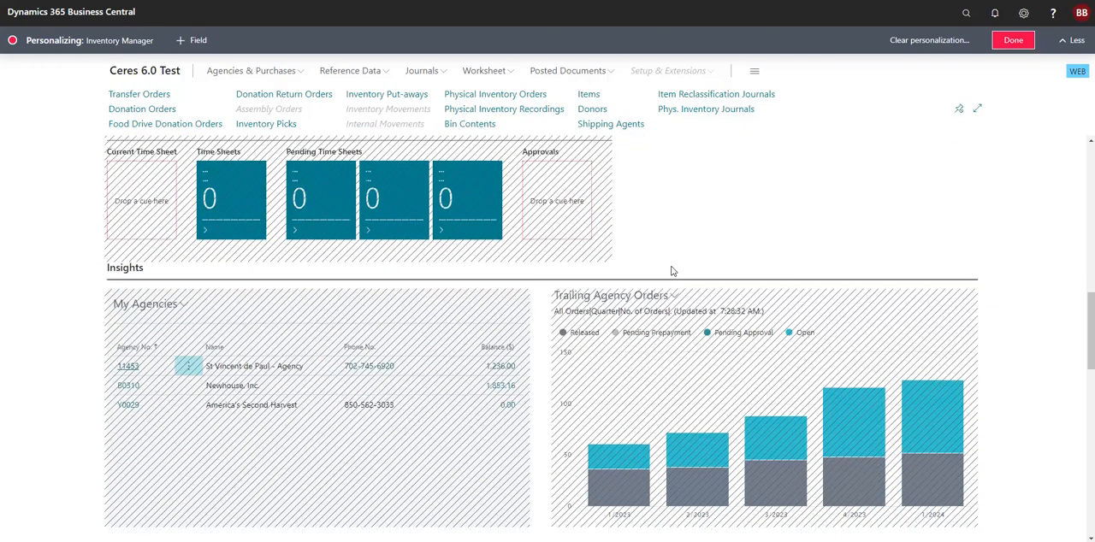
scroll(673, 271, "down", 2)
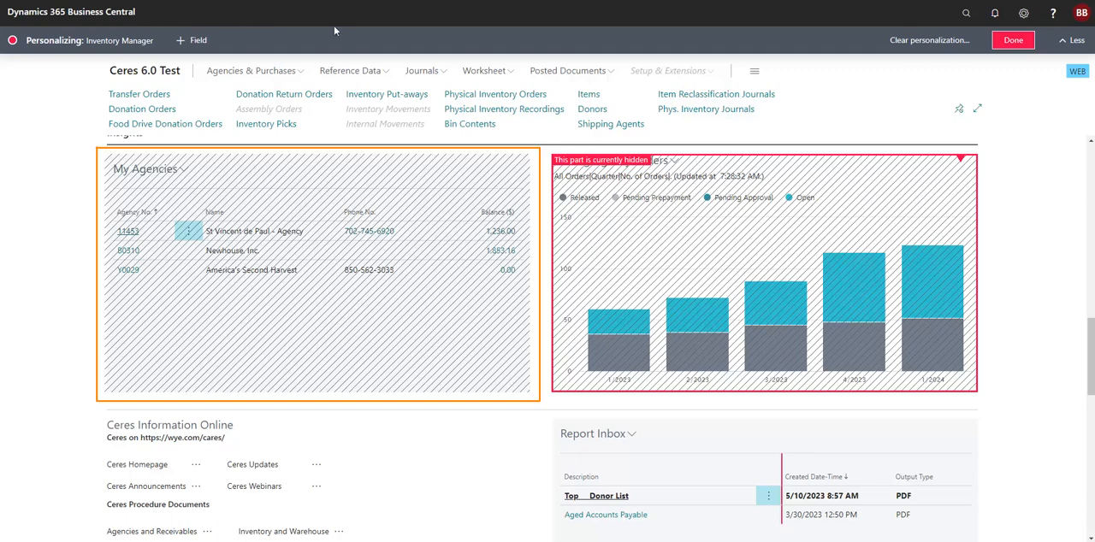
left_click(516, 162)
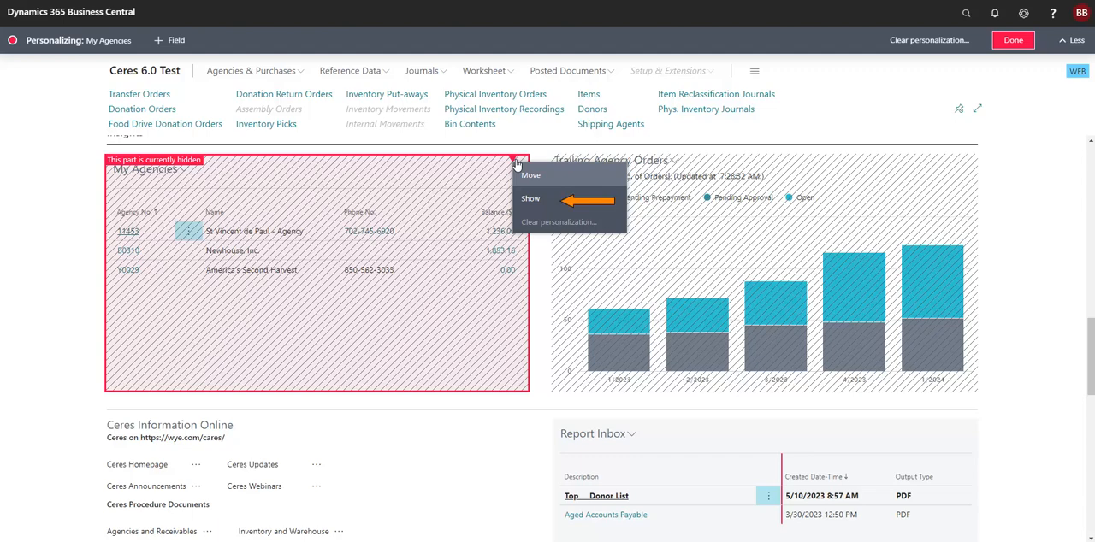
left_click(553, 200)
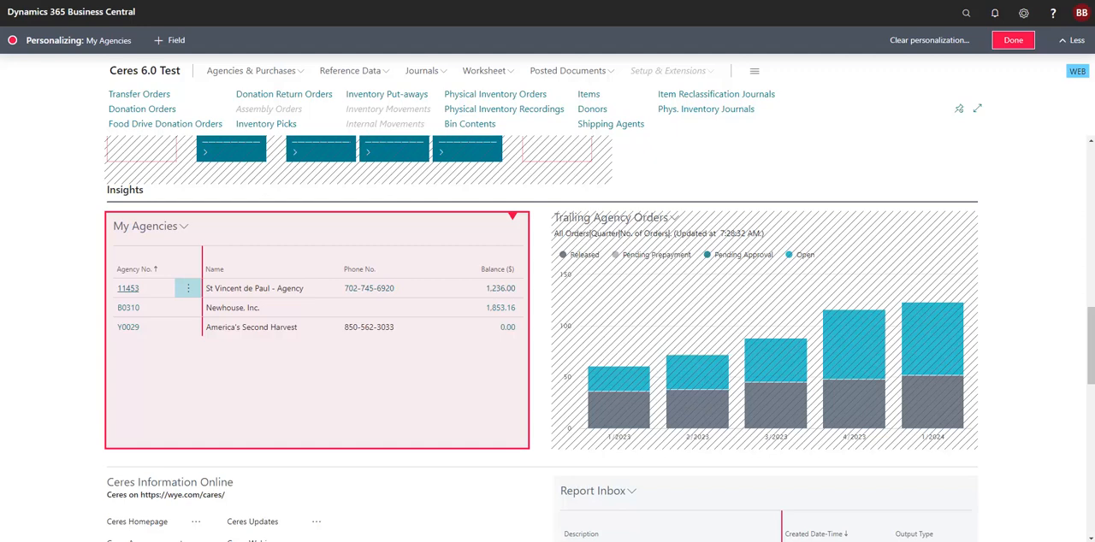
left_click_drag(513, 218, 542, 481)
- Hide the Donation Return Orders navigation link and show it again
scroll(75, 306, "up", 4)
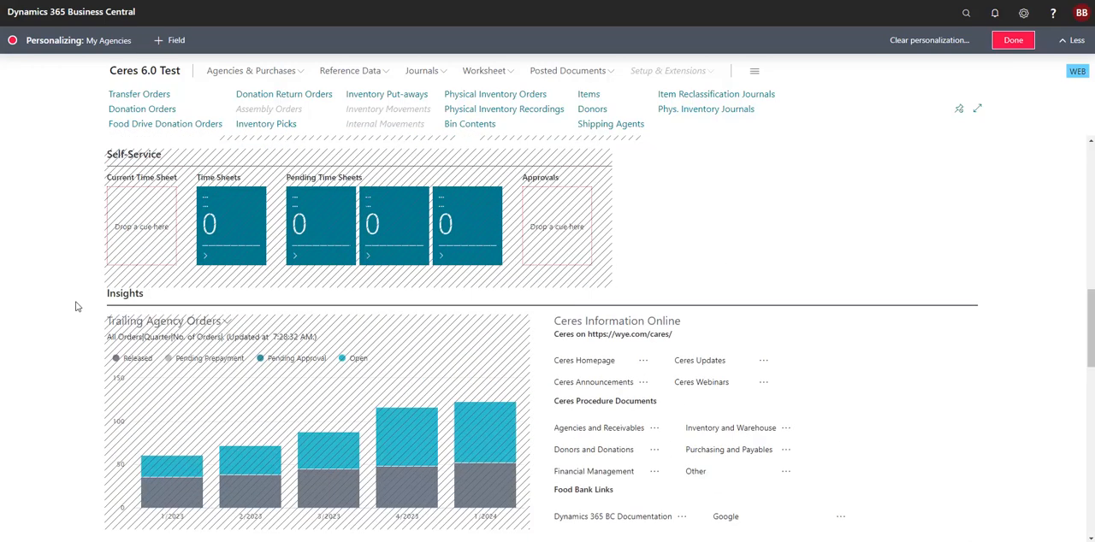
scroll(76, 306, "up", 5)
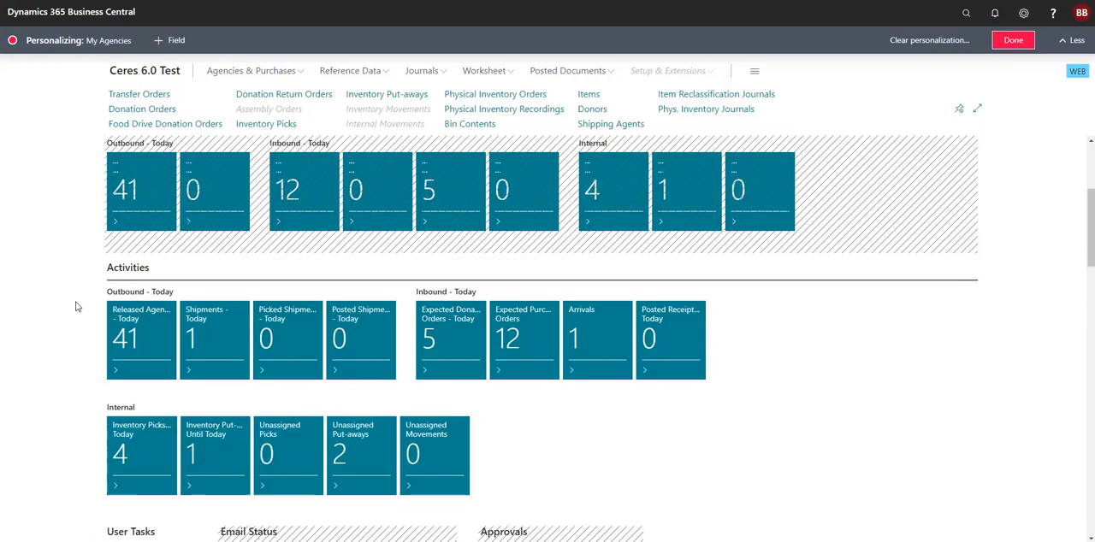
scroll(75, 306, "up", 2)
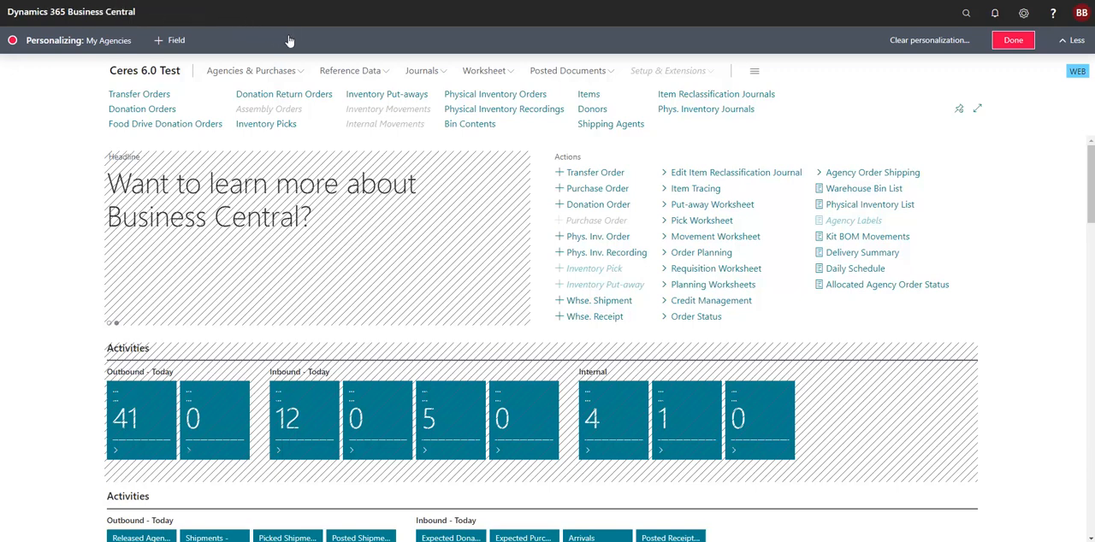
left_click(338, 96)
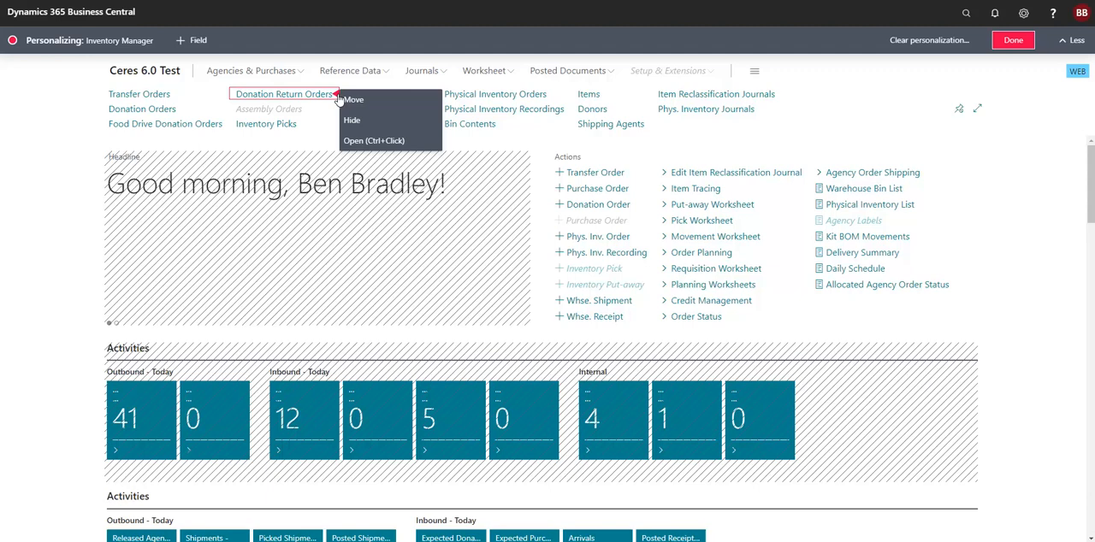
left_click(352, 120)
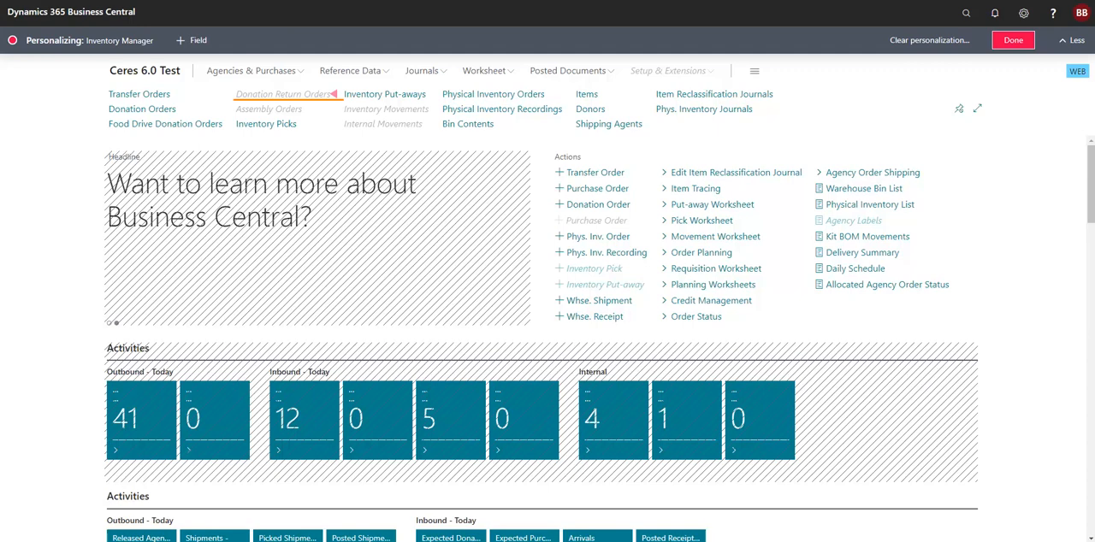
left_click(334, 94)
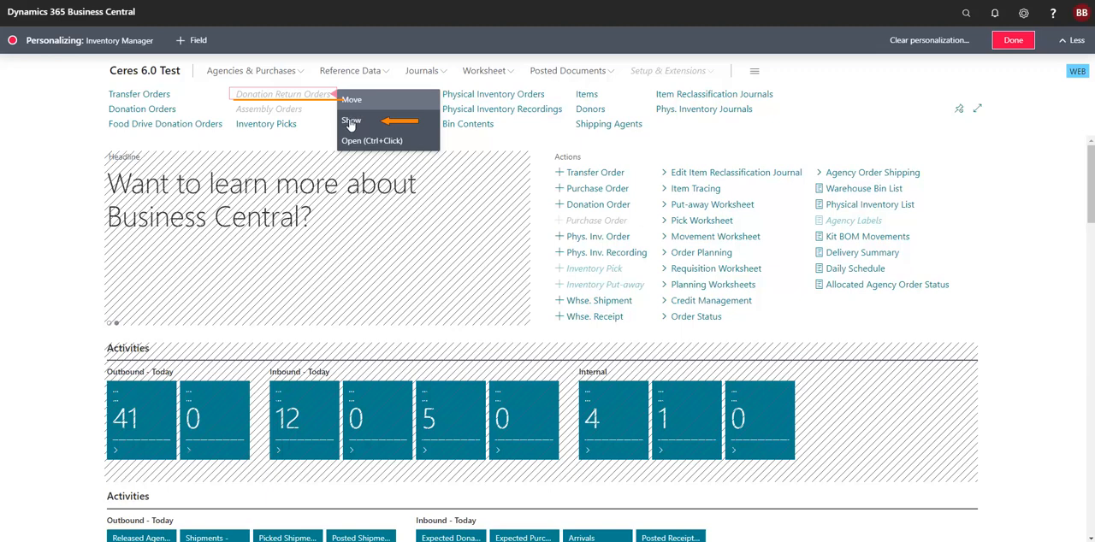
left_click(351, 123)
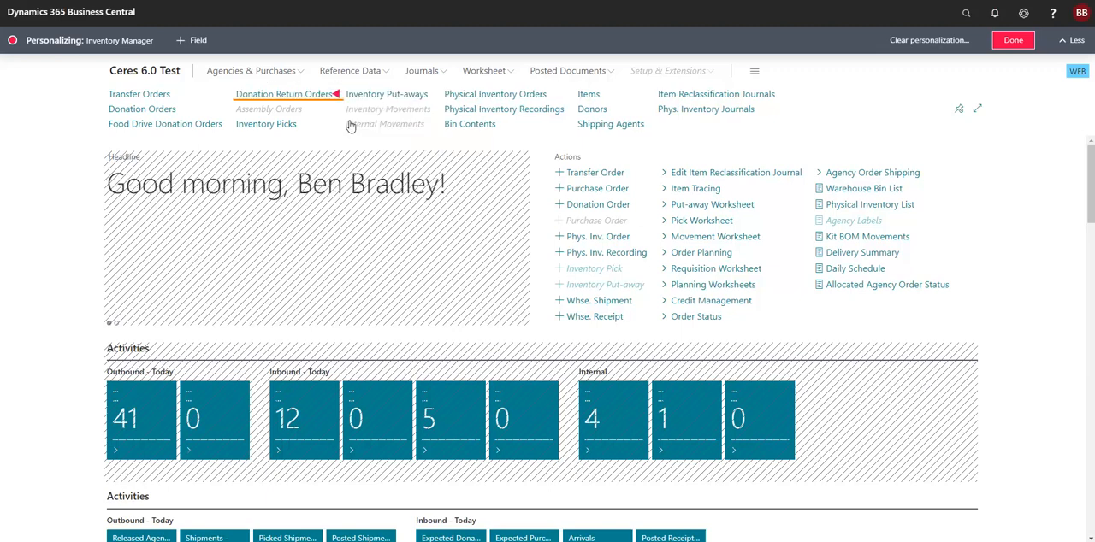
- Hide the Donation Return Orders navigation link and move Transfer Orders between Donors and Shipping Agents
left_click(338, 97)
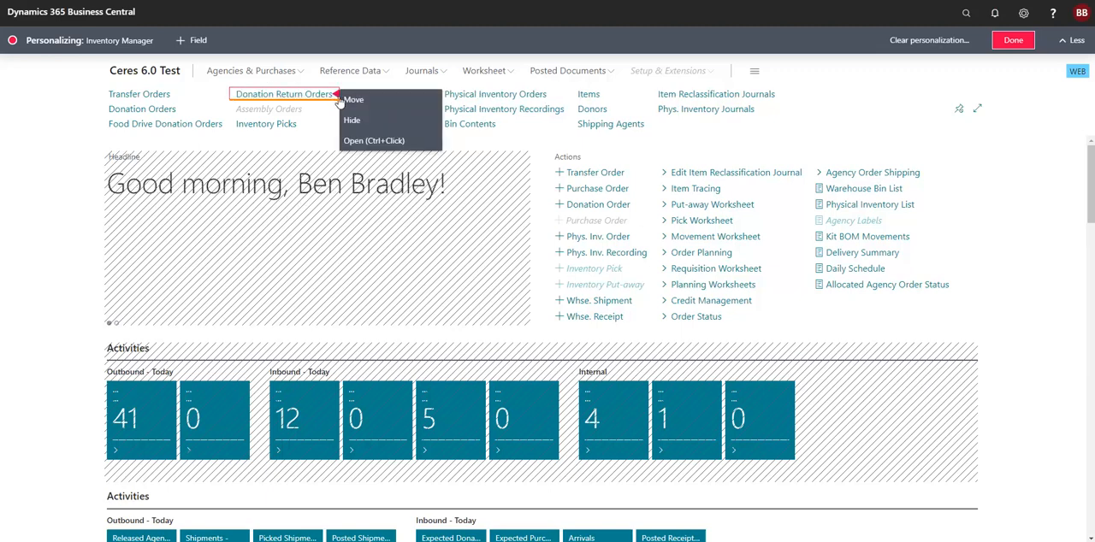
left_click(347, 119)
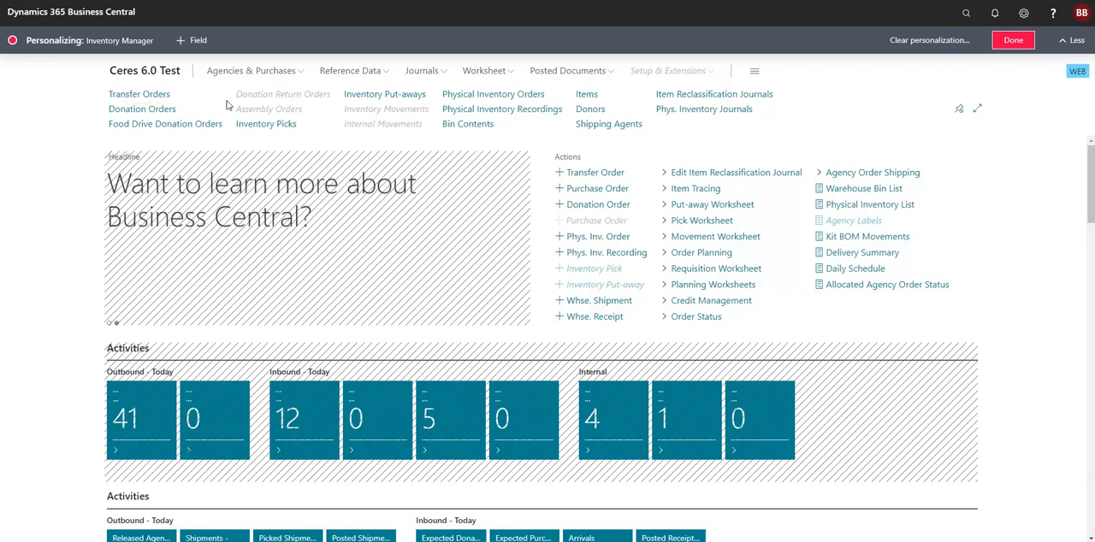
left_click_drag(227, 102, 644, 123)
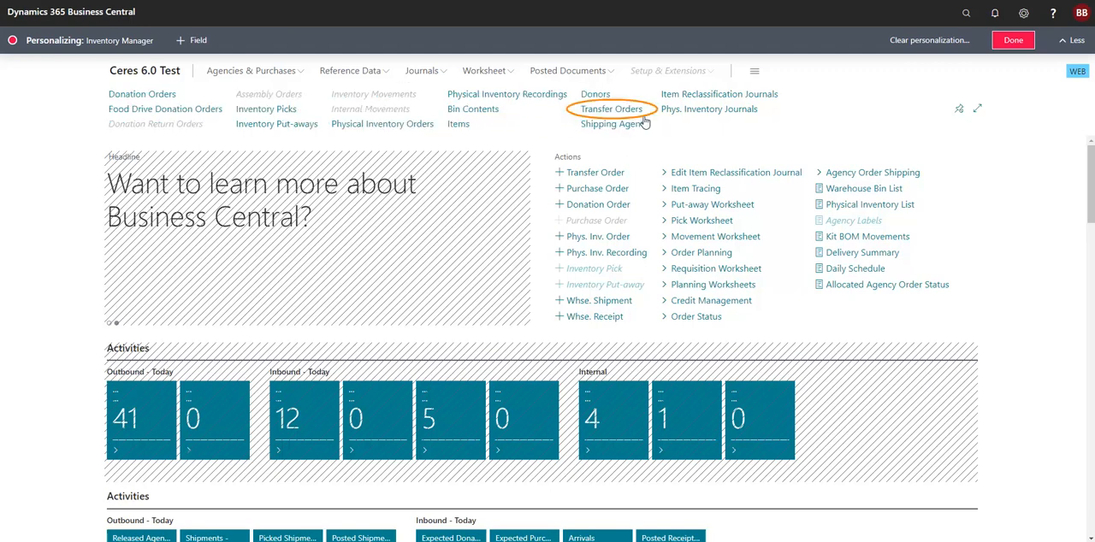
- Hide the Kit BOM Movements action and finish personalizing the home page
left_click(957, 237)
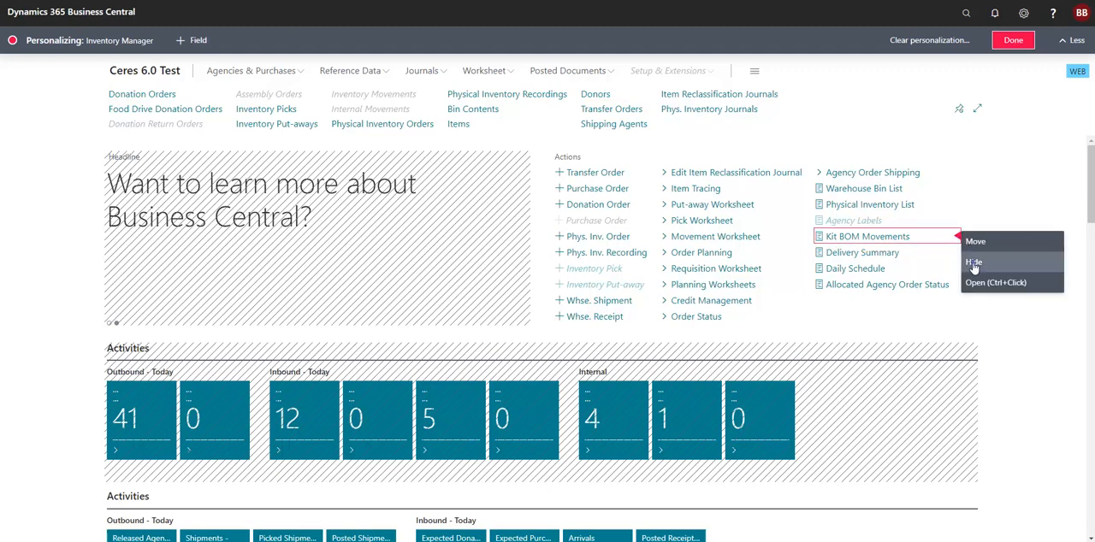
left_click(975, 263)
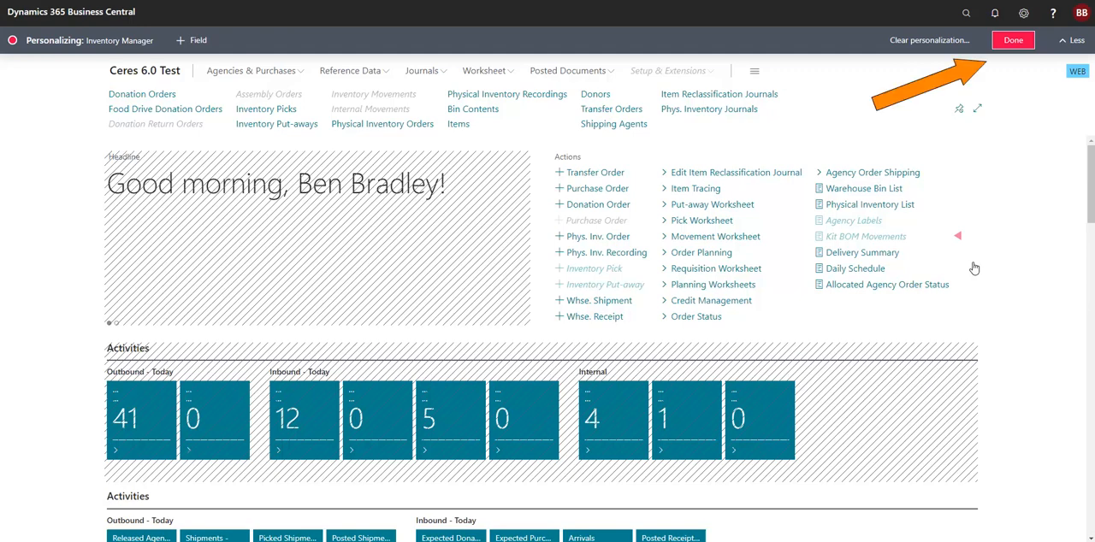
left_click(1015, 47)
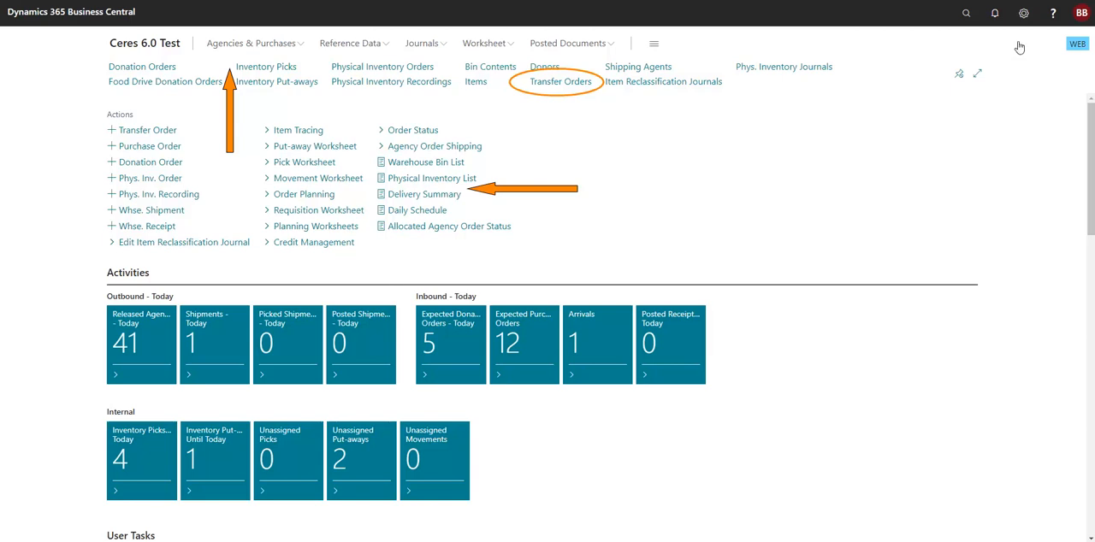
- Clear all personalization of the home page to restore its original layout, and close personalization mode
left_click(1024, 14)
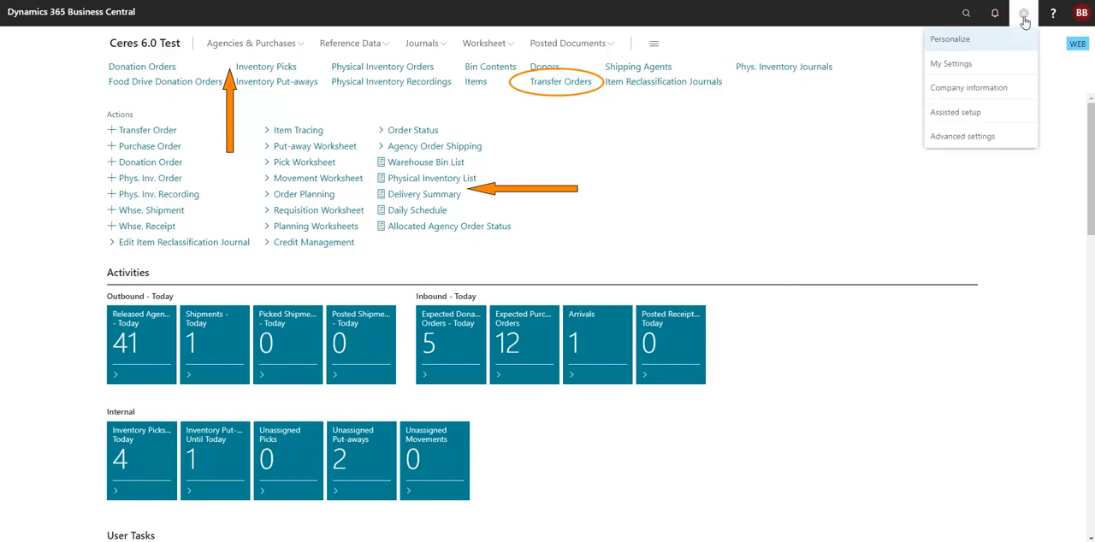
left_click(984, 40)
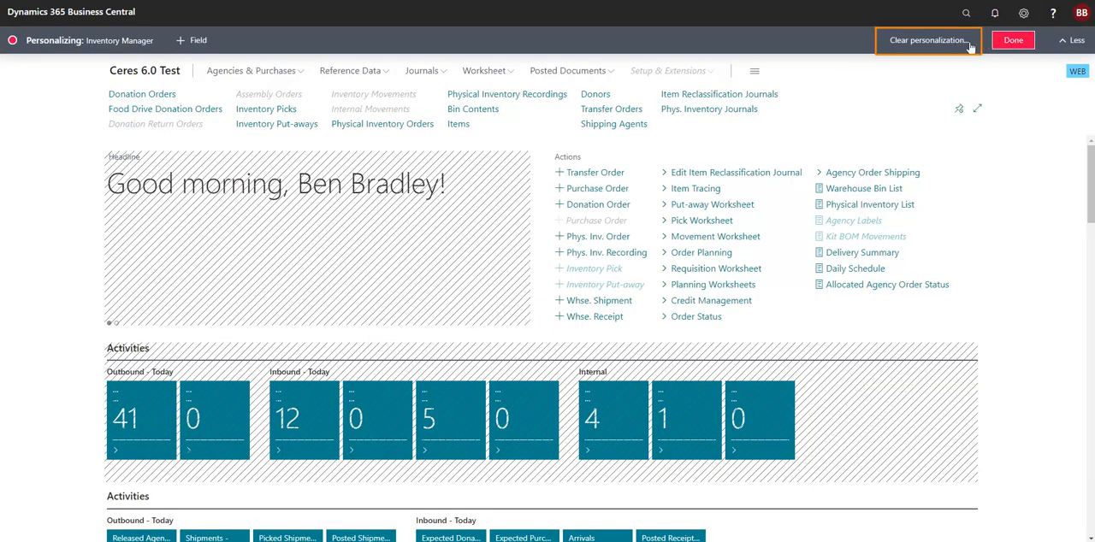
left_click(928, 43)
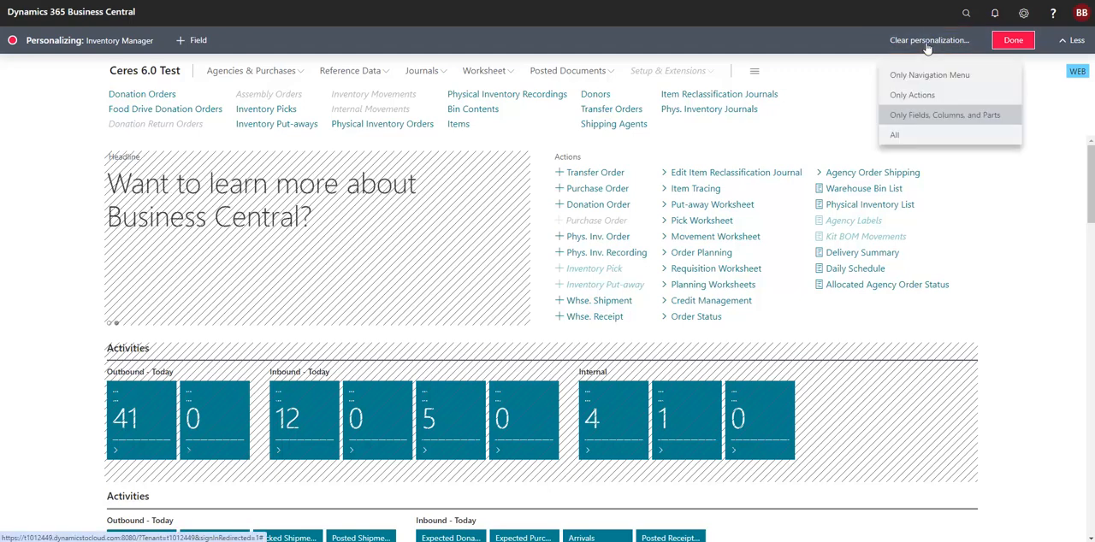
left_click(895, 140)
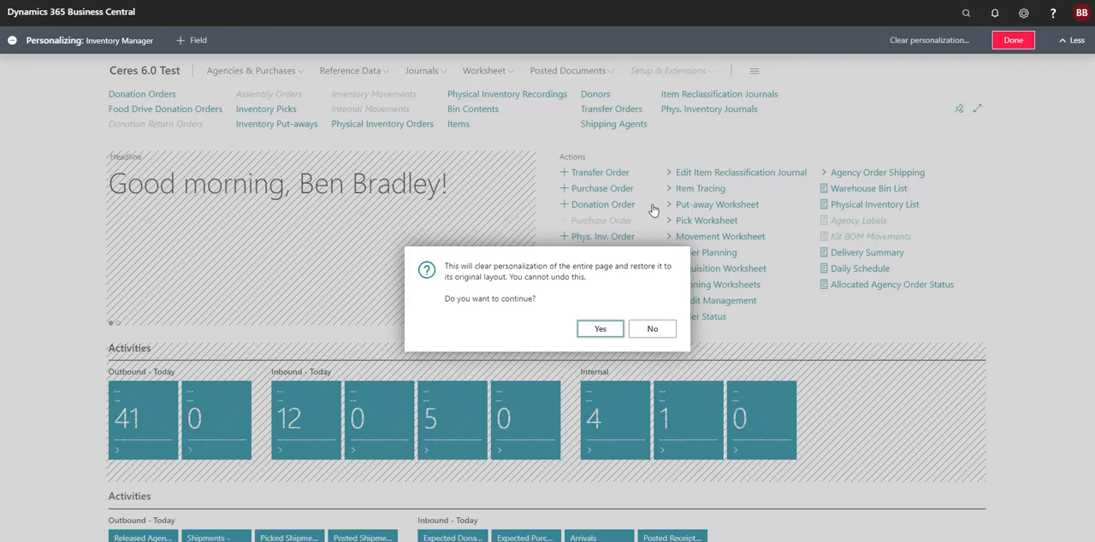
left_click(602, 331)
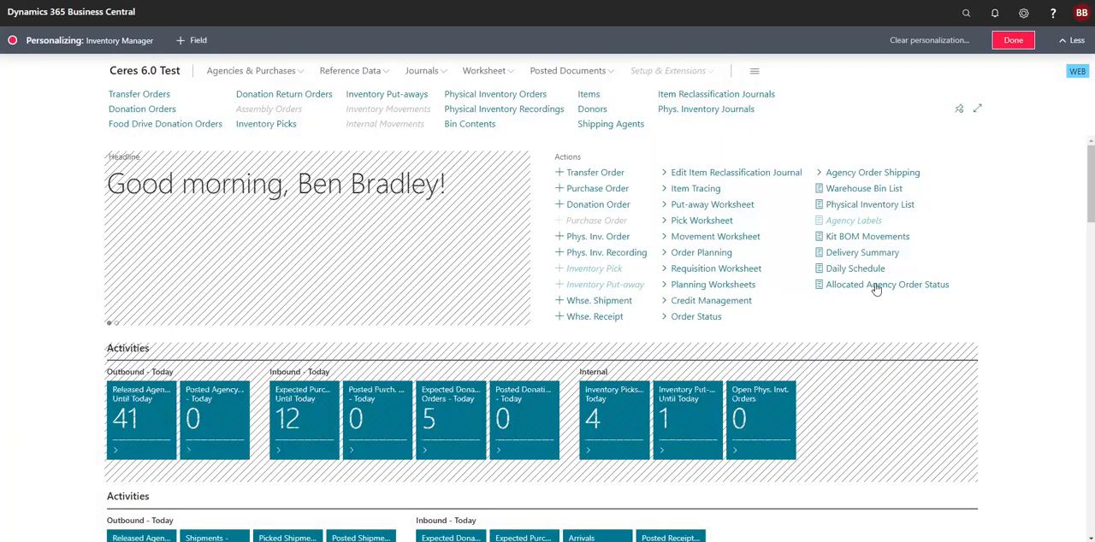
left_click(1023, 41)
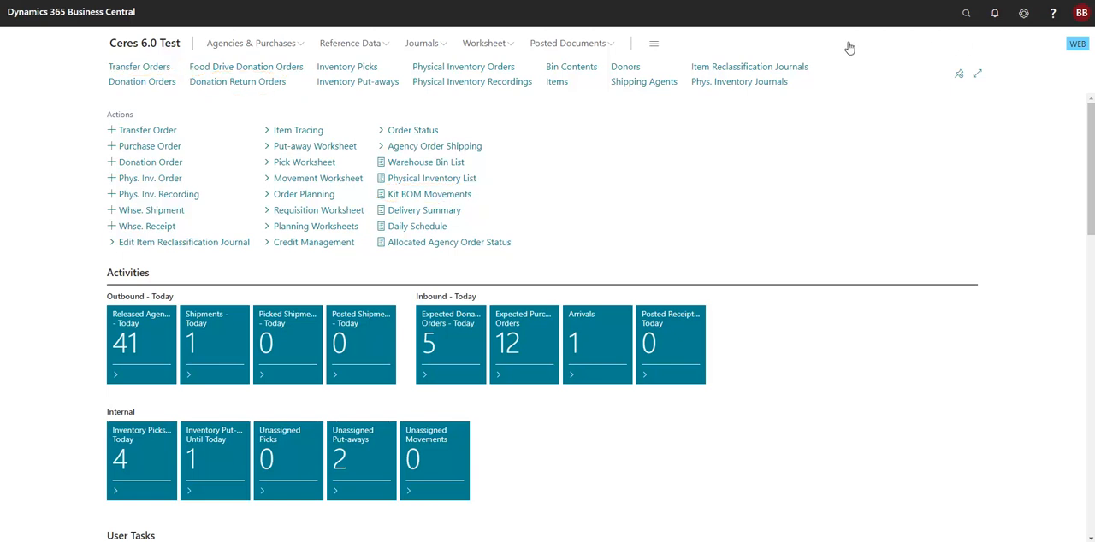
- Open the Donors list and start personalizing it
left_click(629, 70)
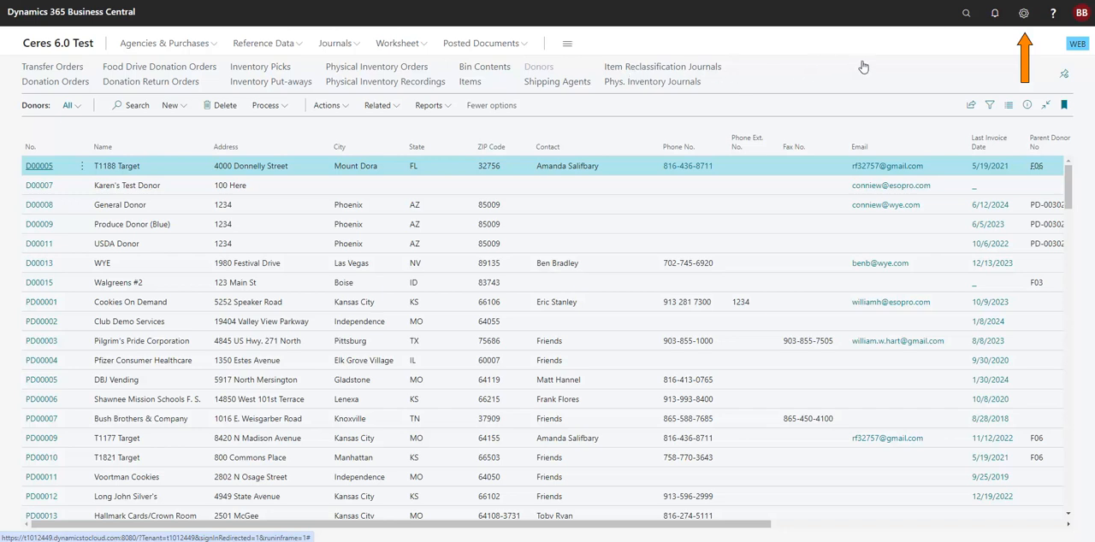
left_click(1022, 17)
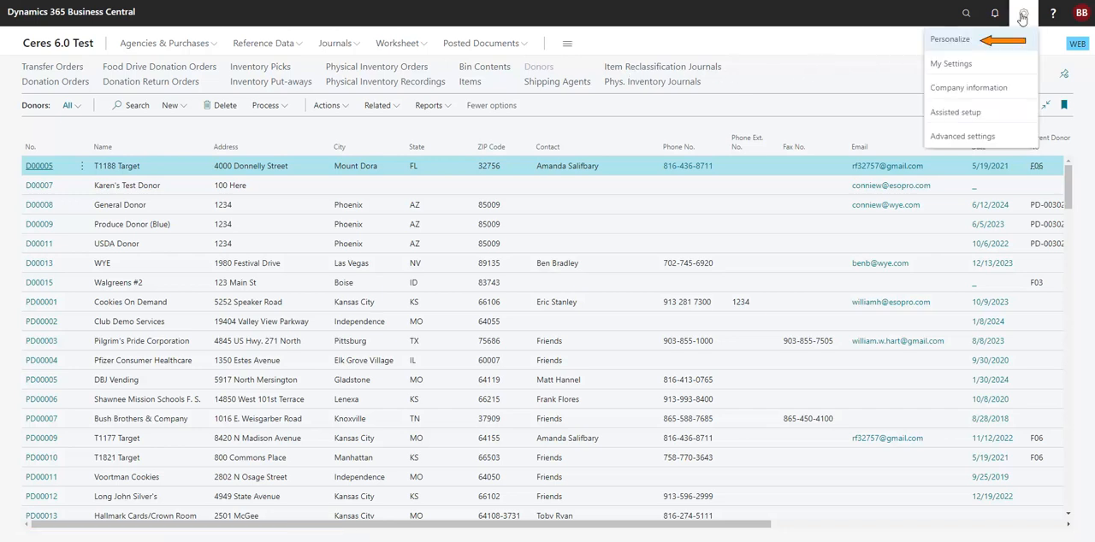
left_click(951, 40)
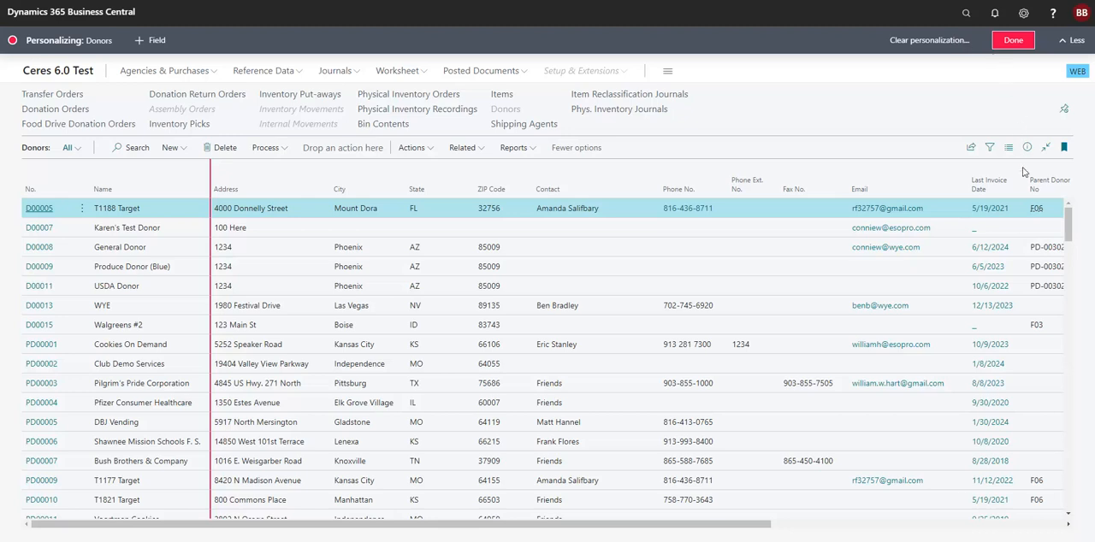
- Move the Last Invoice Date column directly before Address and set the freeze pane at Last Invoice Date
mouse_move(1023, 172)
left_mouse_down()
mouse_move(559, 191)
mouse_move(231, 186)
left_mouse_up()
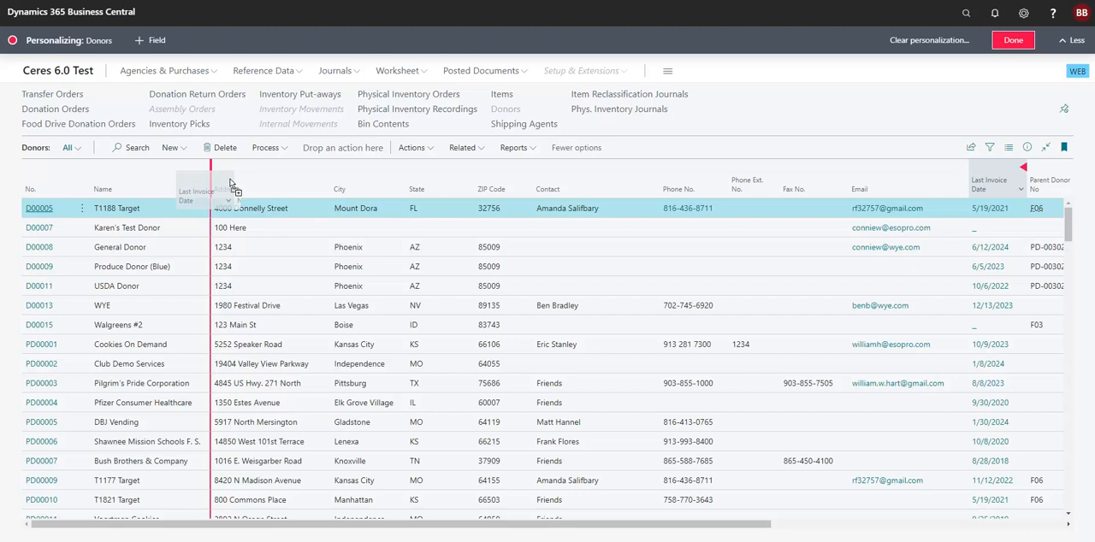
left_click_drag(232, 189, 231, 182)
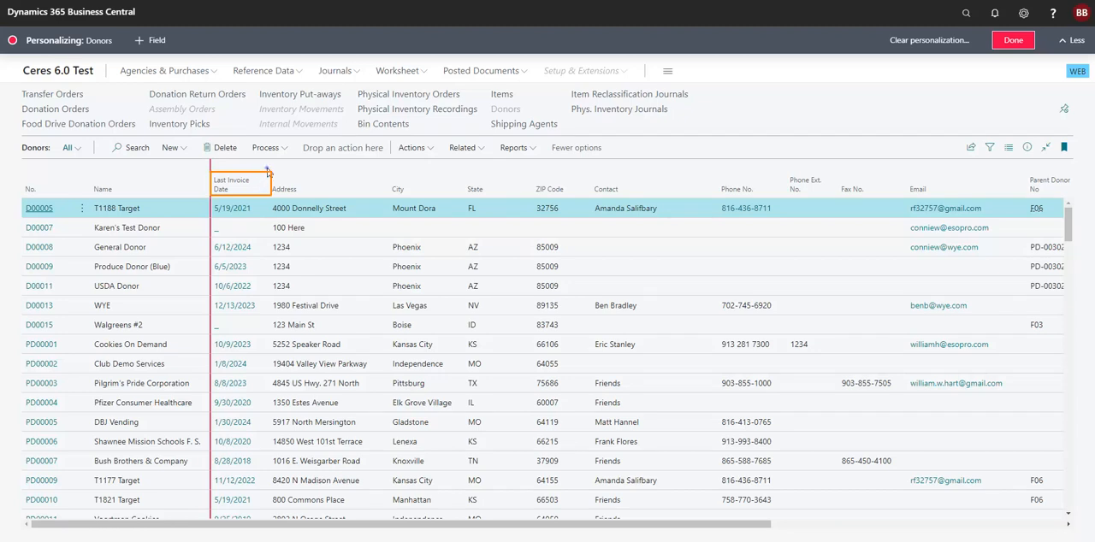
left_click(266, 170)
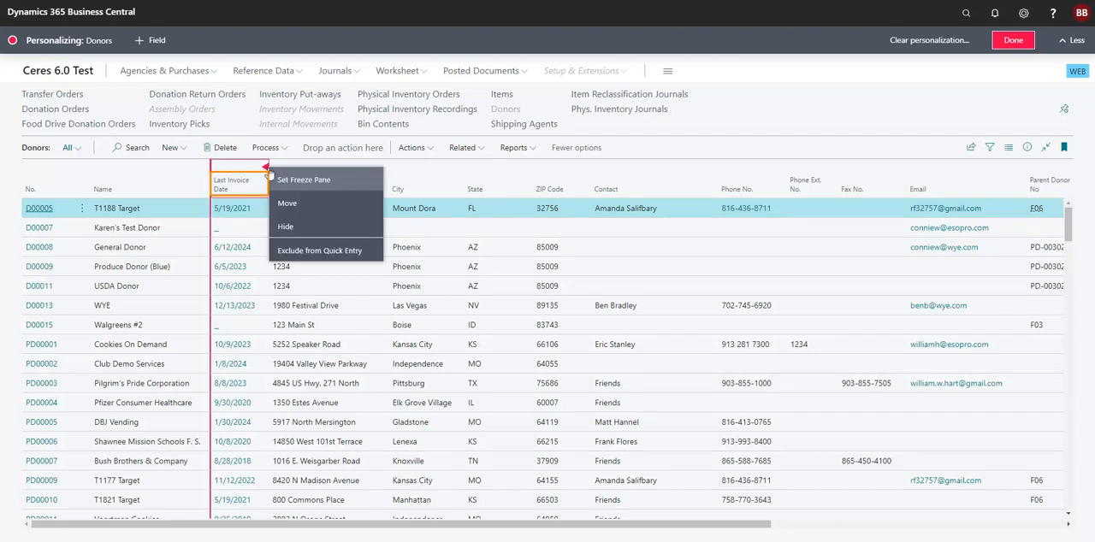
left_click(293, 183)
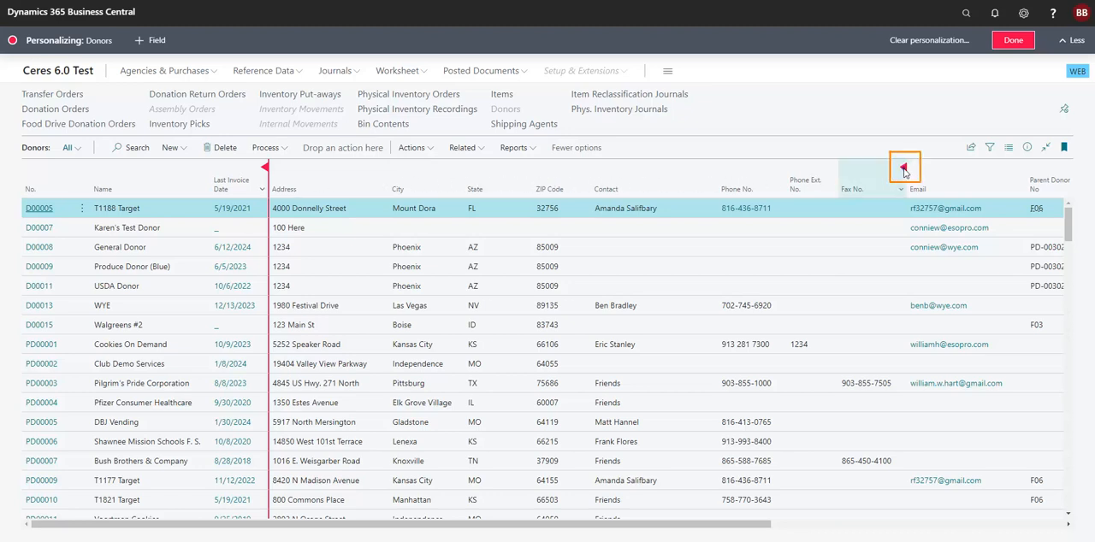
- Hide the Fax No., Location Code and Parent Donor No. columns in the Donors list
left_click(904, 168)
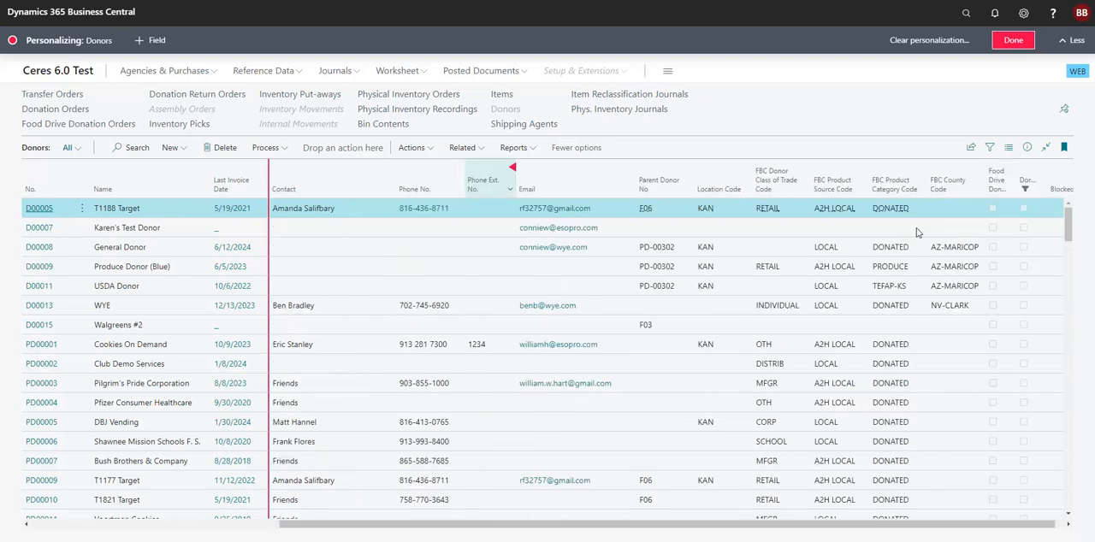
left_click(920, 227)
left_click(750, 168)
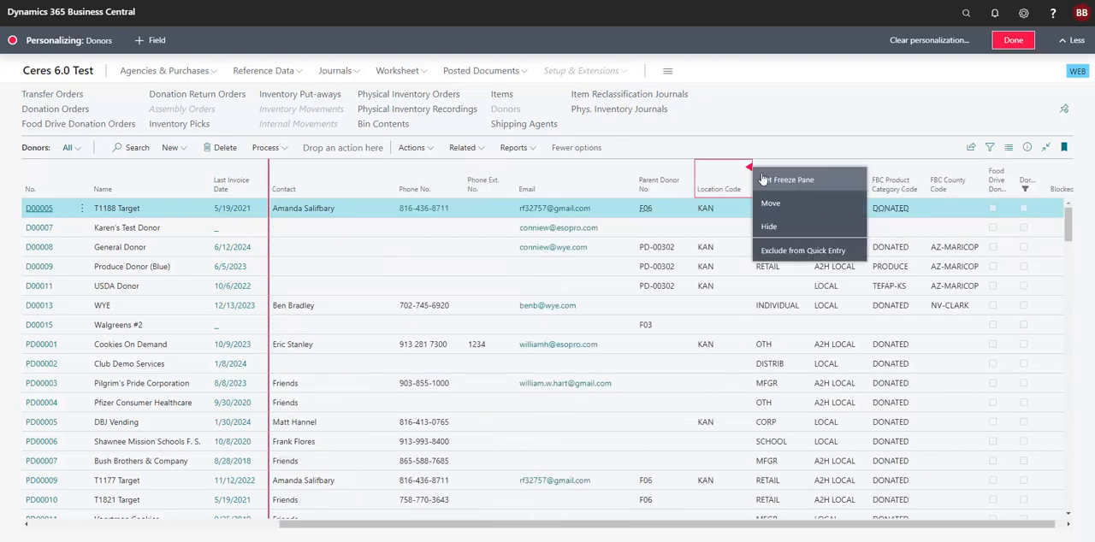
left_click(770, 227)
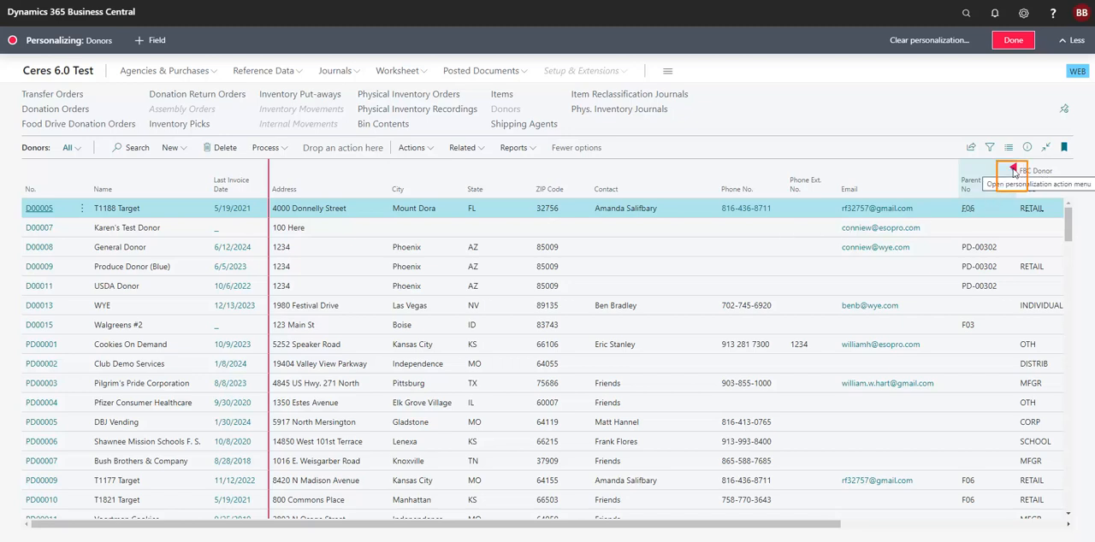
left_click(1014, 171)
left_click(916, 229)
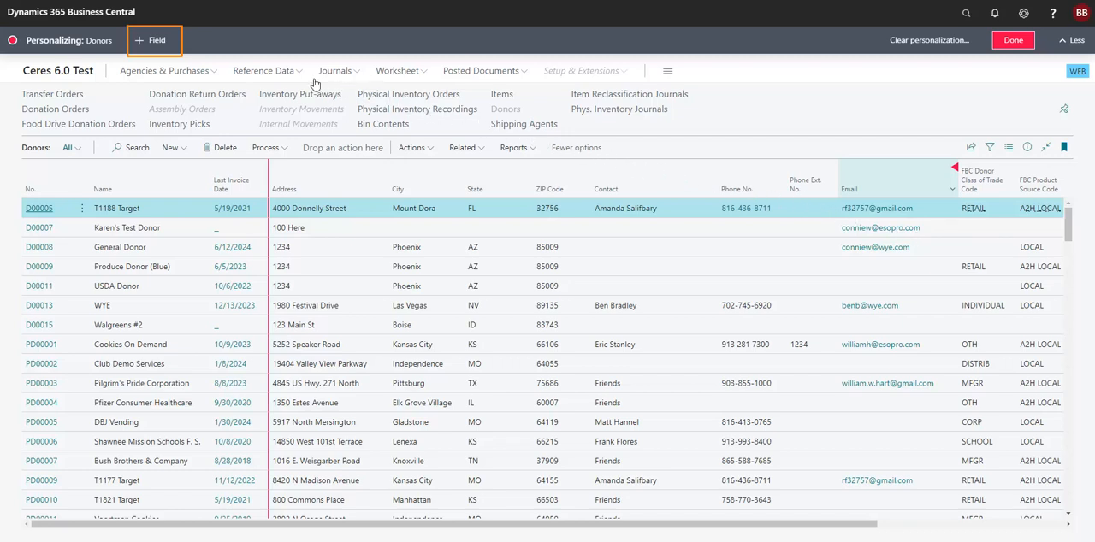
- Add the Name 2 field between Name and Last Invoice Date, search the available fields for "fax", and close the field list
left_click(158, 42)
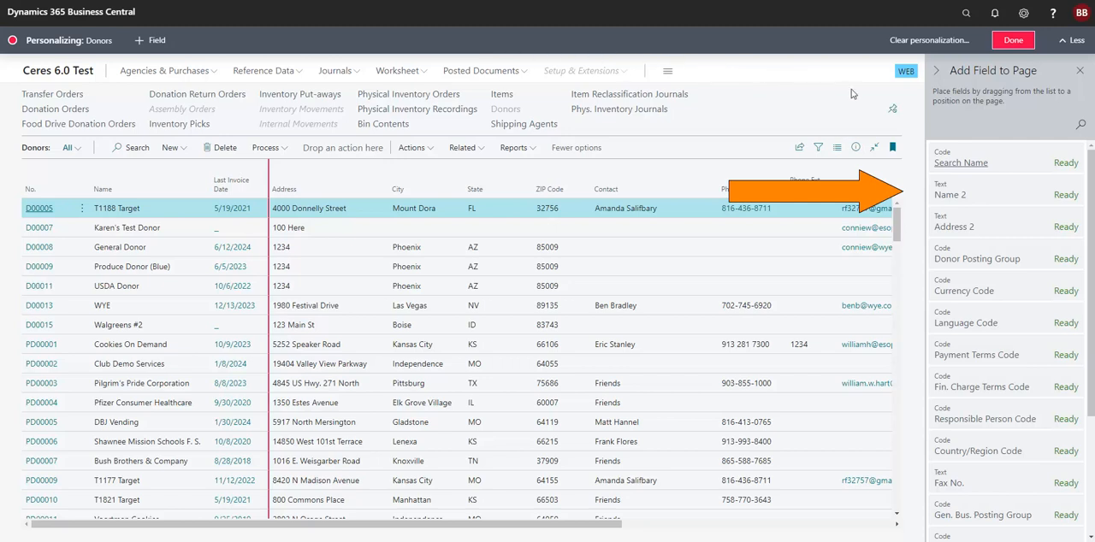
mouse_move(1011, 199)
left_mouse_down()
mouse_move(580, 206)
mouse_move(431, 227)
mouse_move(216, 191)
left_mouse_up()
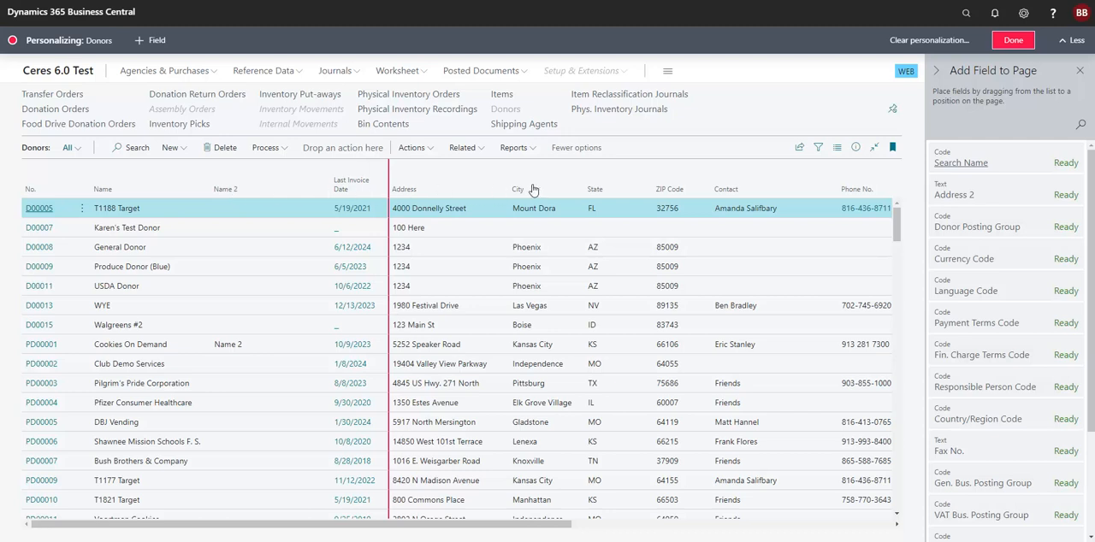
left_click(1080, 125)
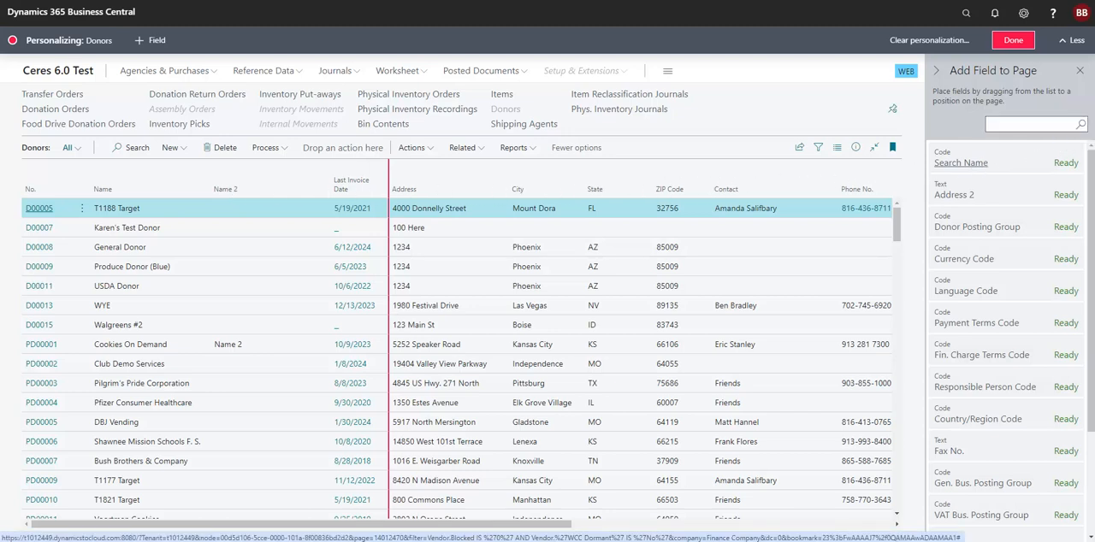
type("fax")
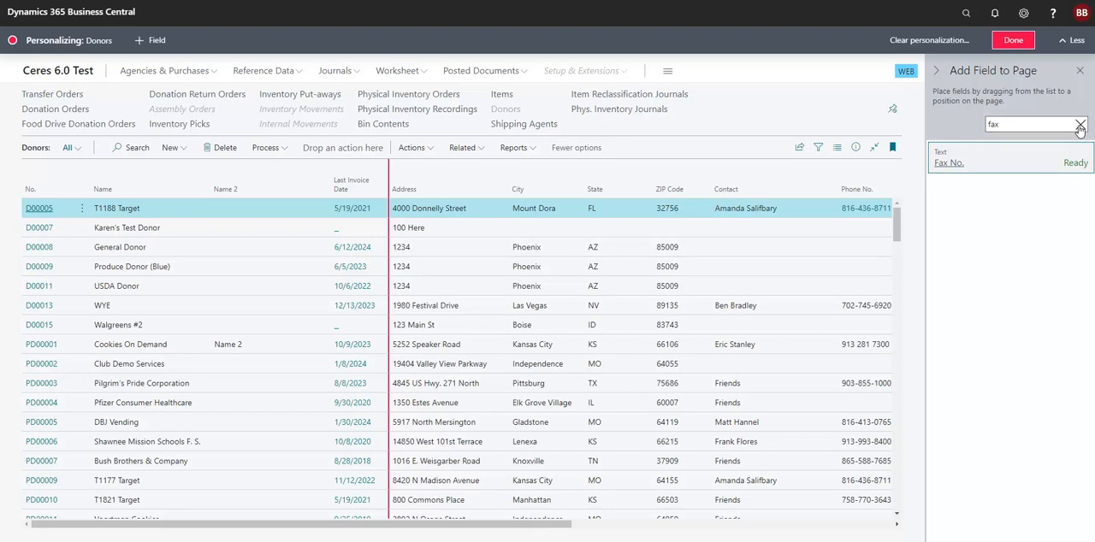
left_click(1080, 71)
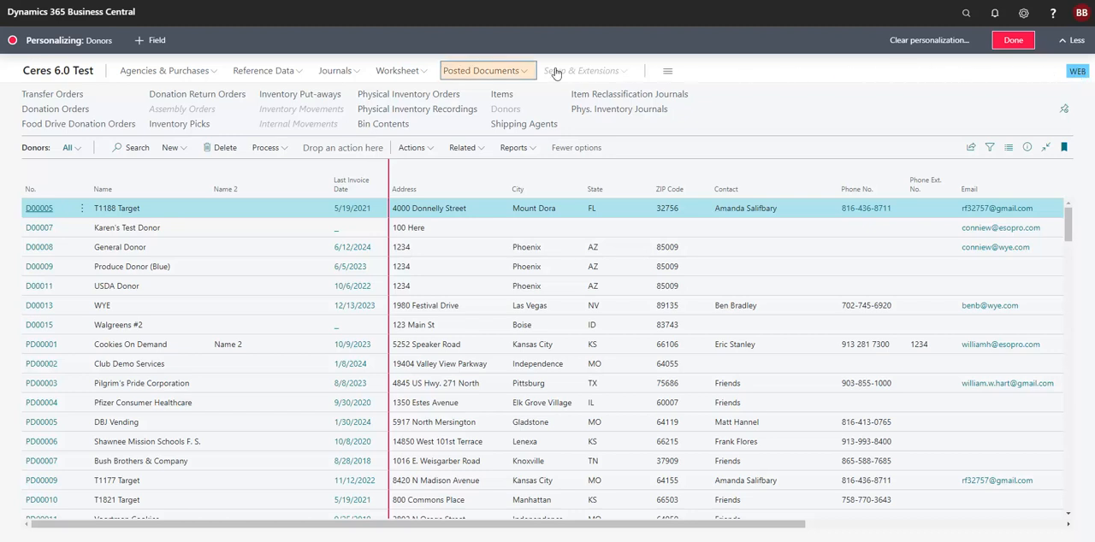
- Hide the Purchase Quote Archives link under Posted Documents
left_click(529, 72)
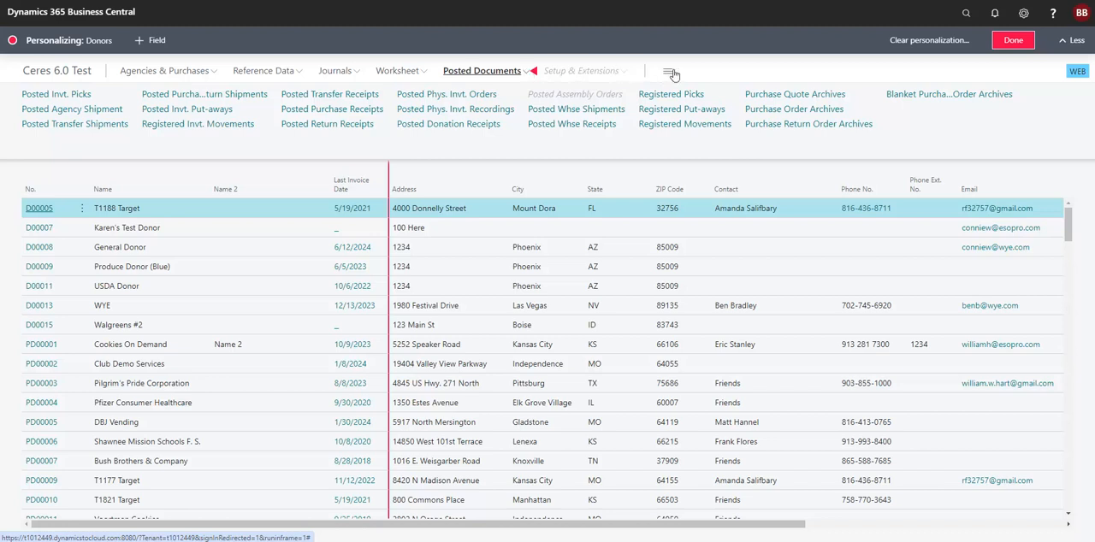
left_click(877, 94)
left_click(893, 121)
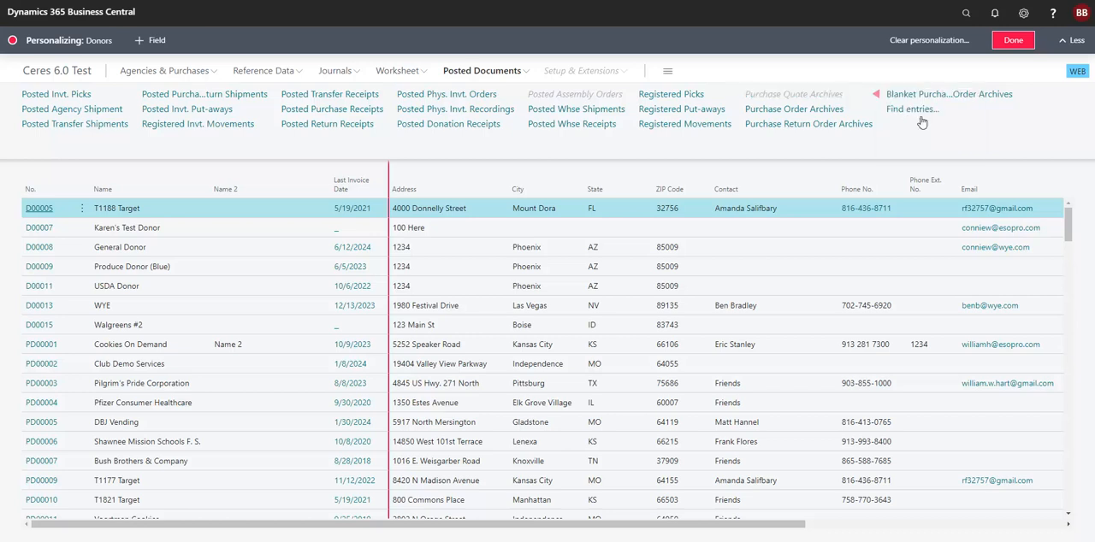
- Hide the Blanket Purchase Order Archives link under Posted Documents and show it again
left_click(1007, 100)
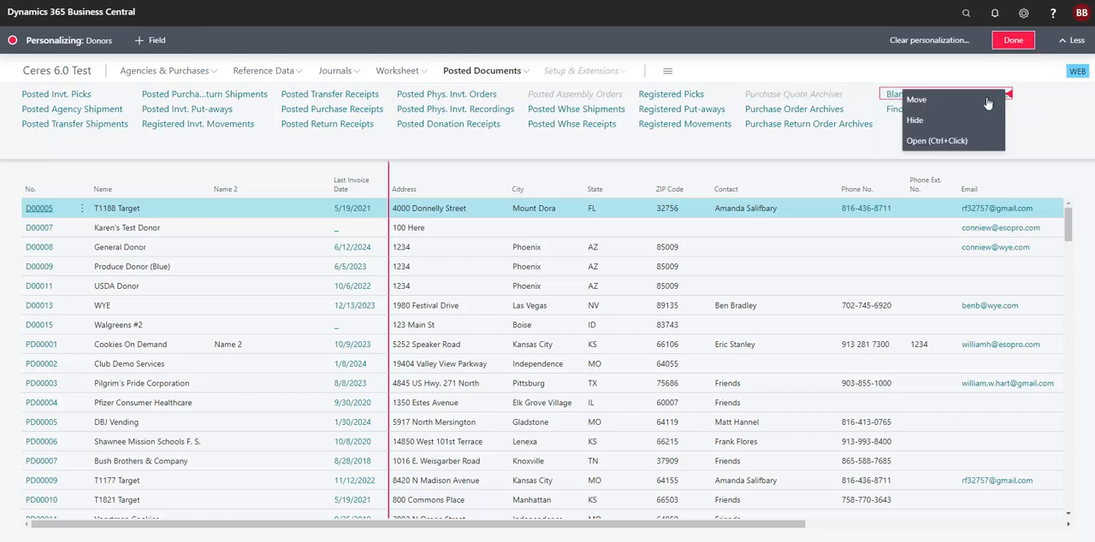
left_click(919, 121)
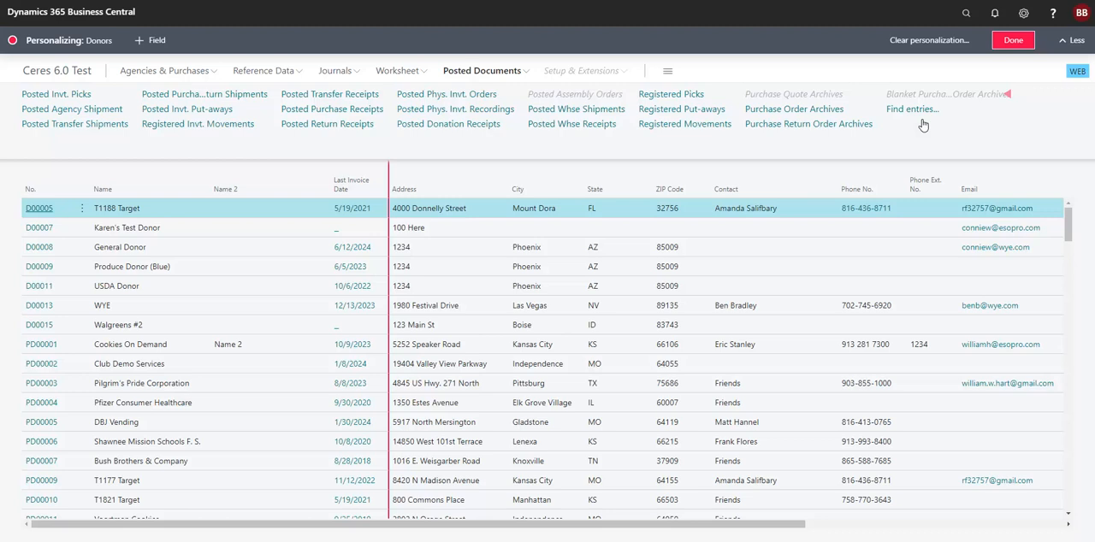
left_click(1009, 102)
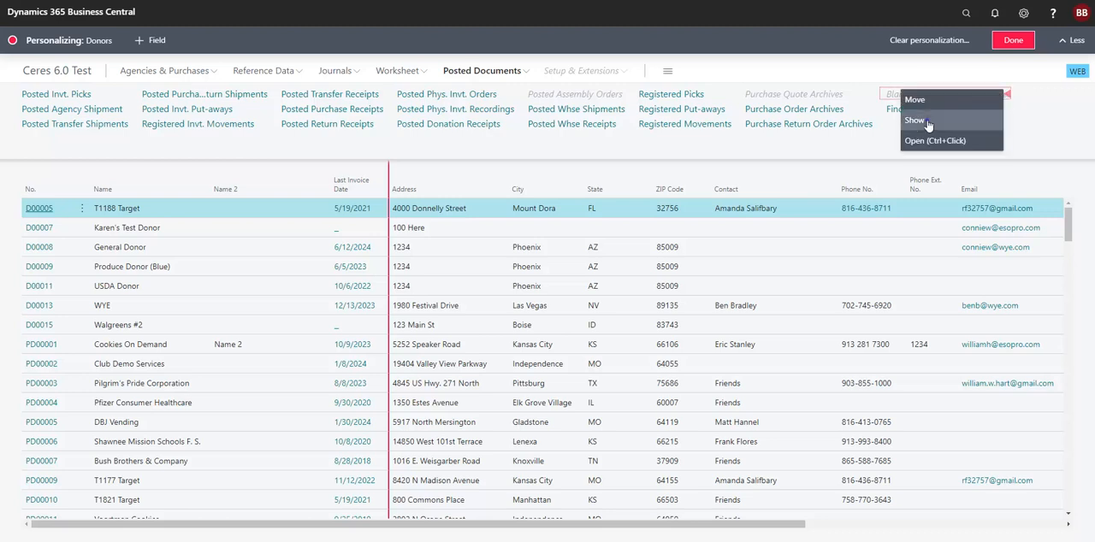
left_click(927, 123)
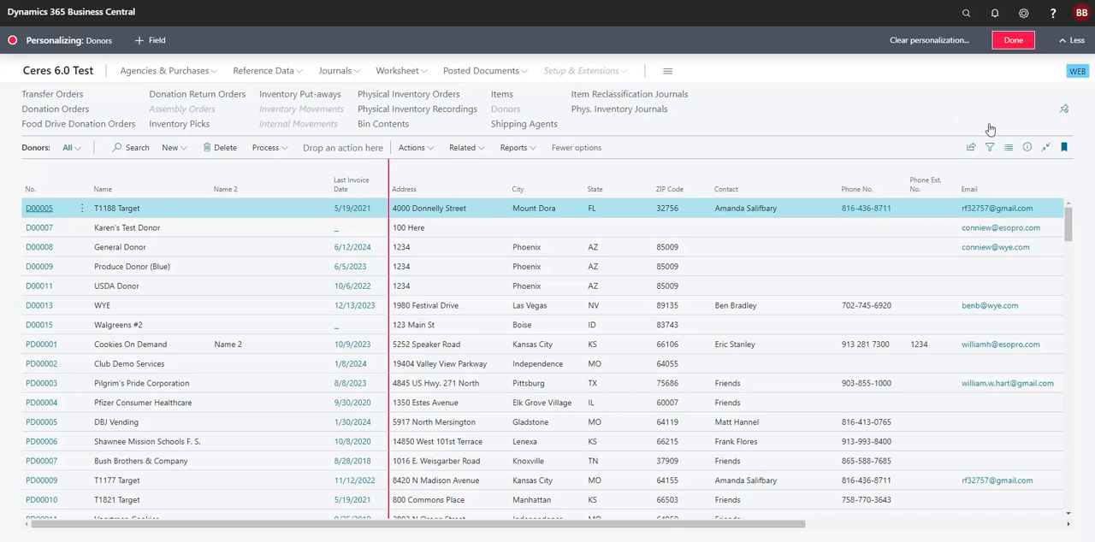
- Show the hidden Details part in the Donors FactBox pane and finish personalizing the list
left_click(1028, 147)
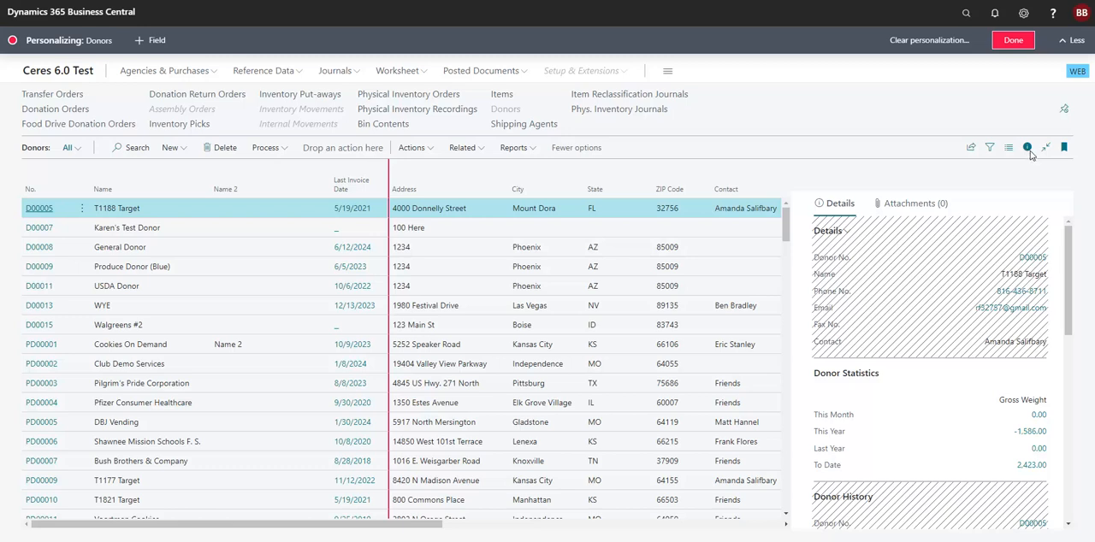
left_click(1018, 225)
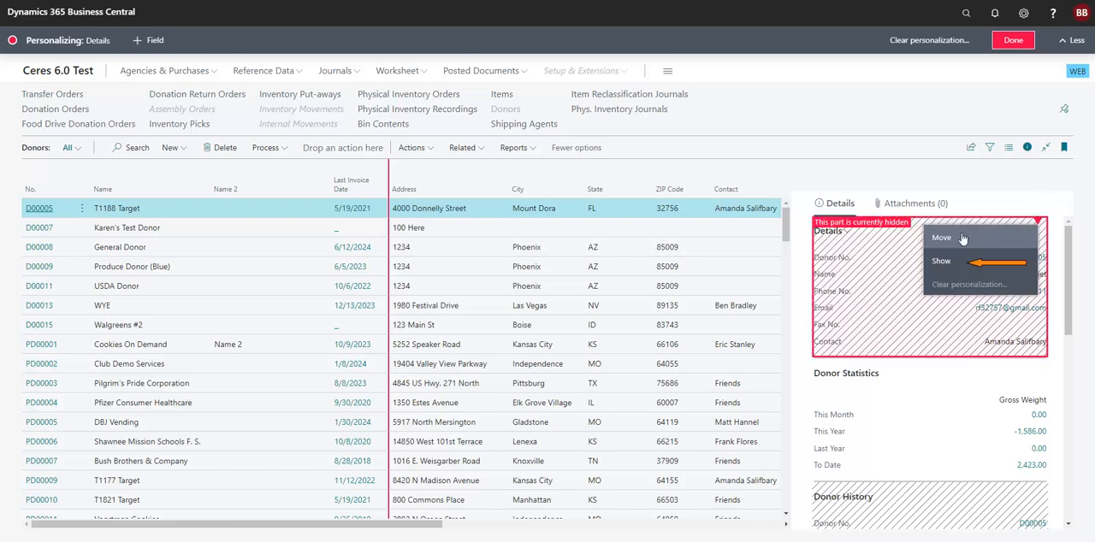
left_click(946, 262)
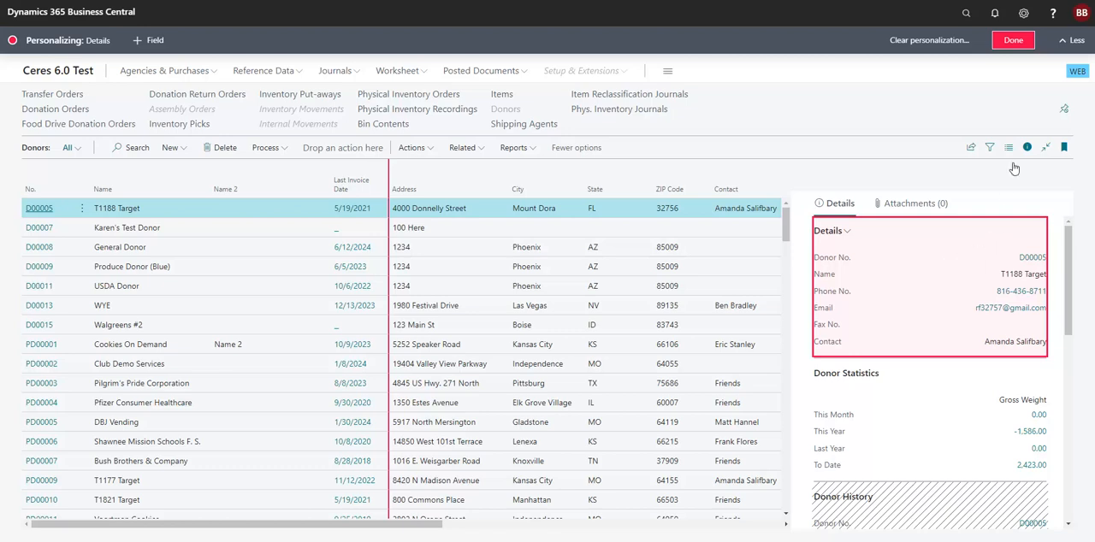
left_click(1014, 41)
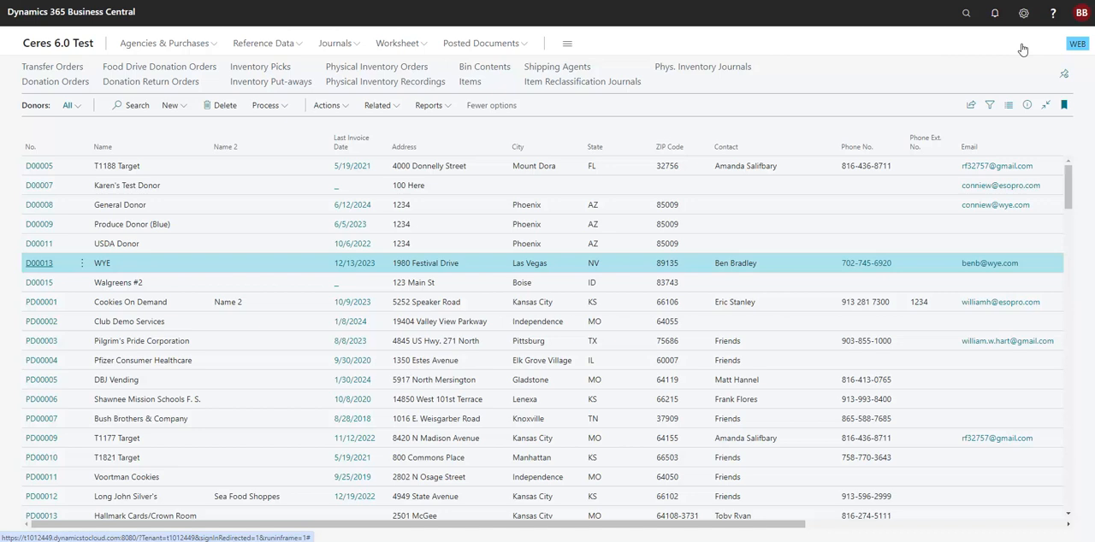
- Search the application for "vendors" and open the Vendors list
left_click(967, 13)
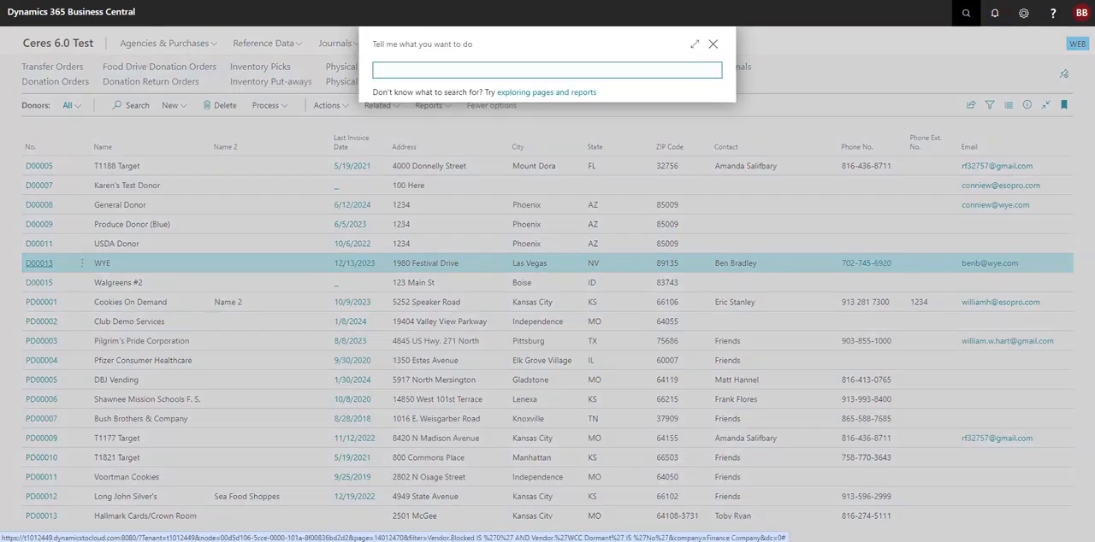
type("vendors")
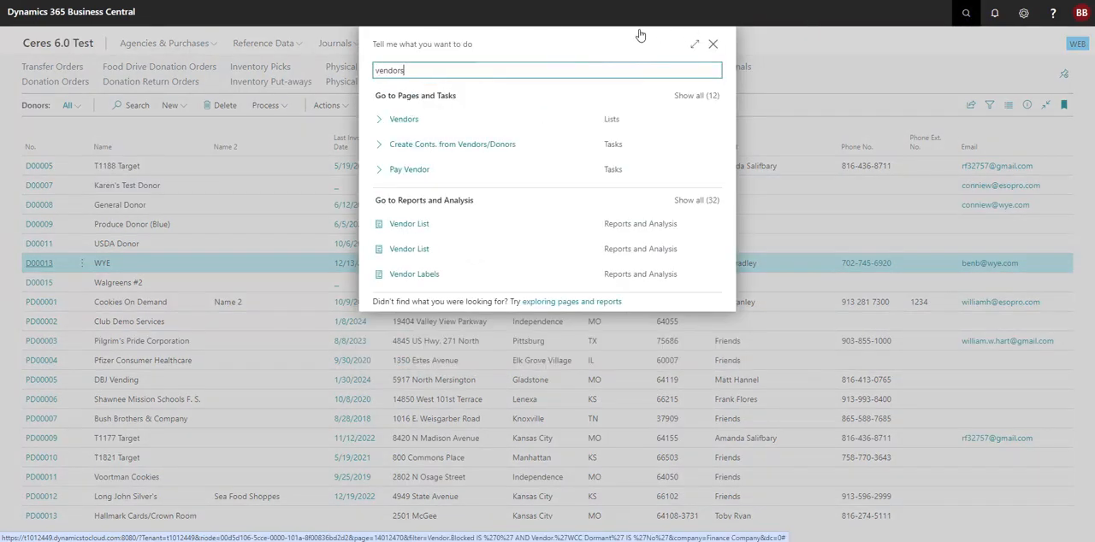
left_click(416, 122)
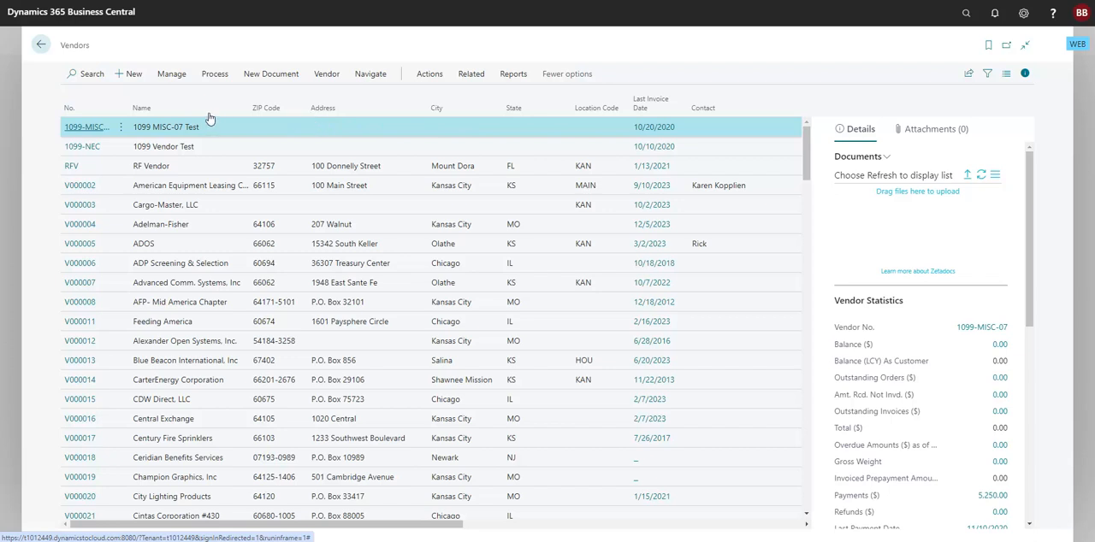
- Search the Vendors list for "wye" and open the vendor card of WYE-Cares
left_click(89, 74)
type("w")
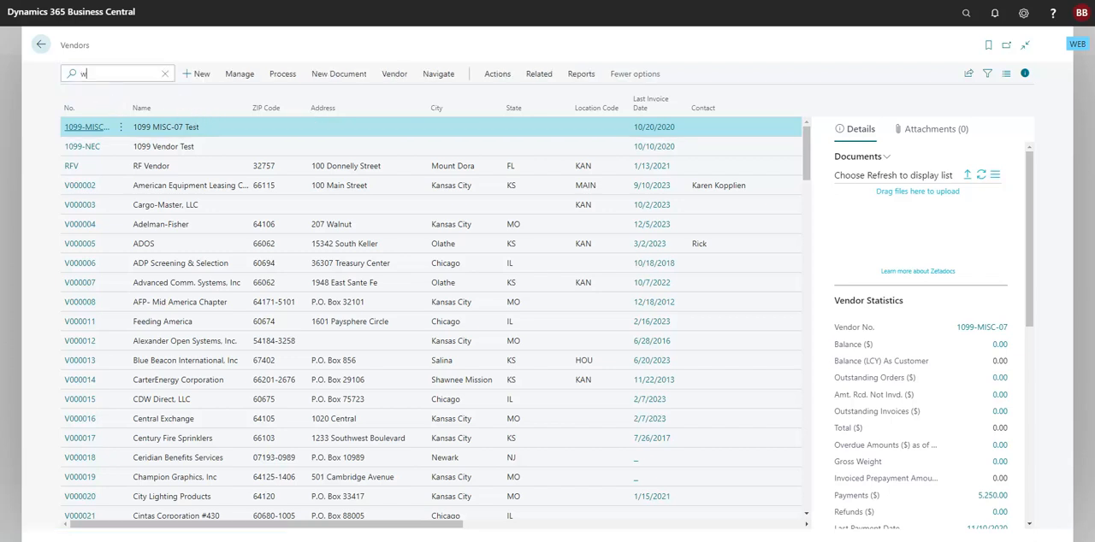
type("ye")
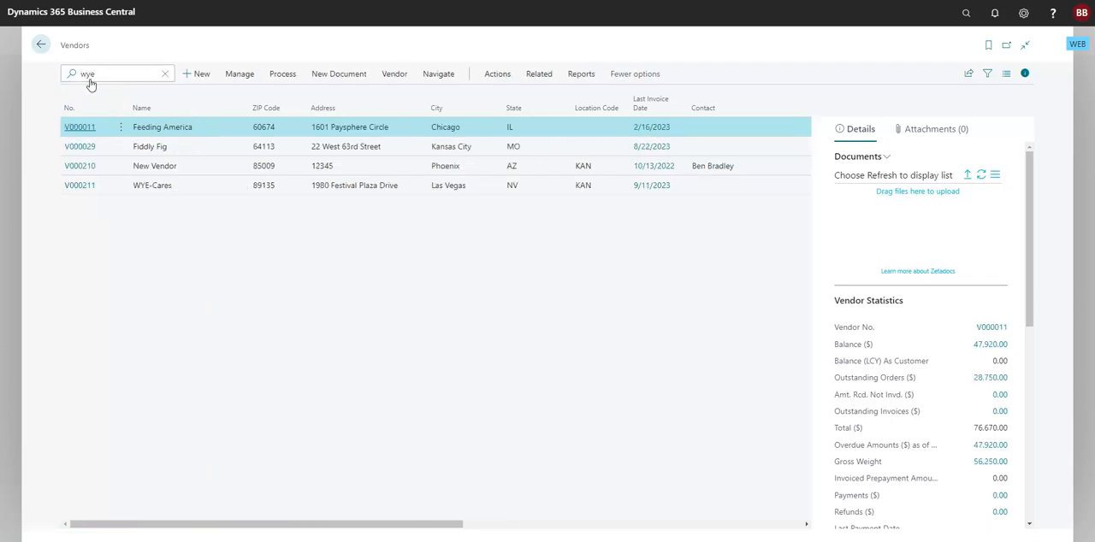
left_click(76, 186)
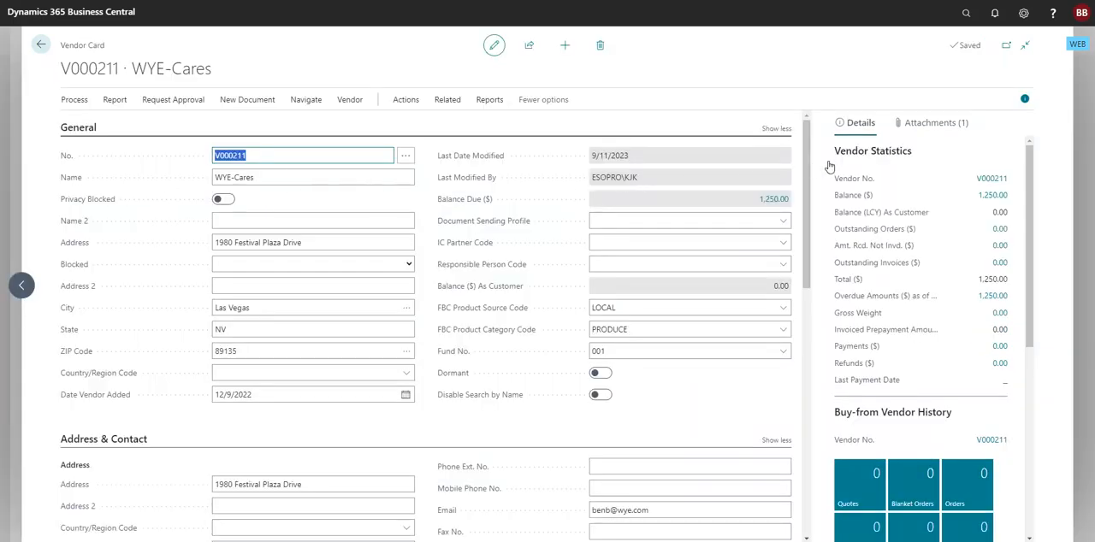
- Hide the vendor card's FactBox pane, and reduce the General section to its main fields before expanding it again
left_click(1026, 100)
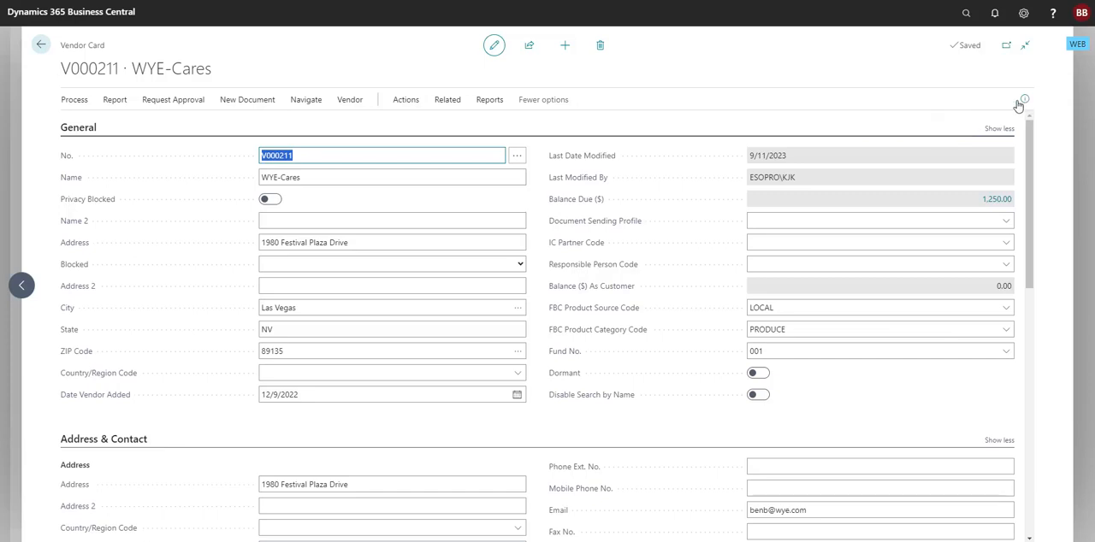
left_click(998, 130)
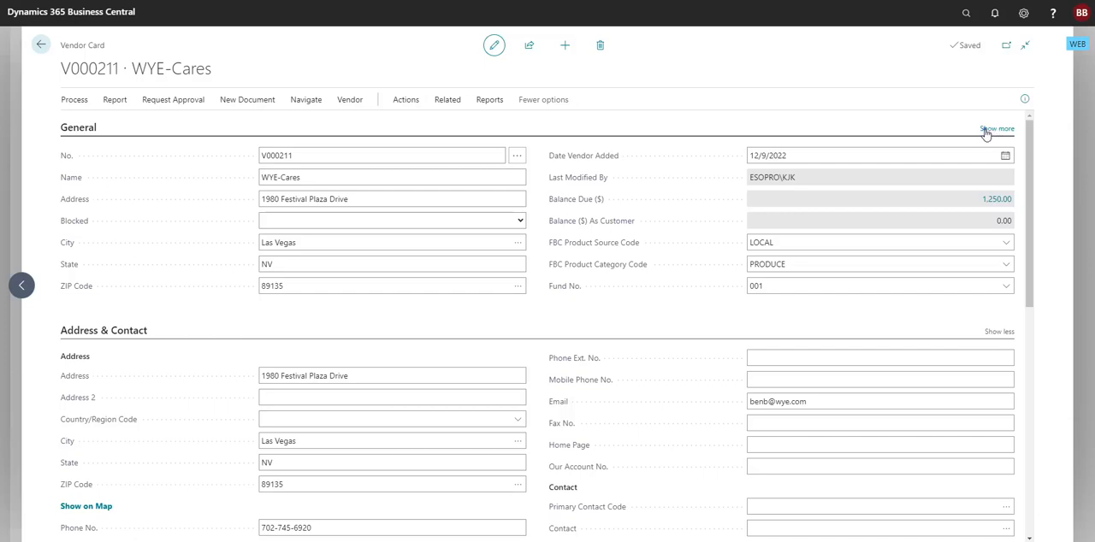
left_click(985, 130)
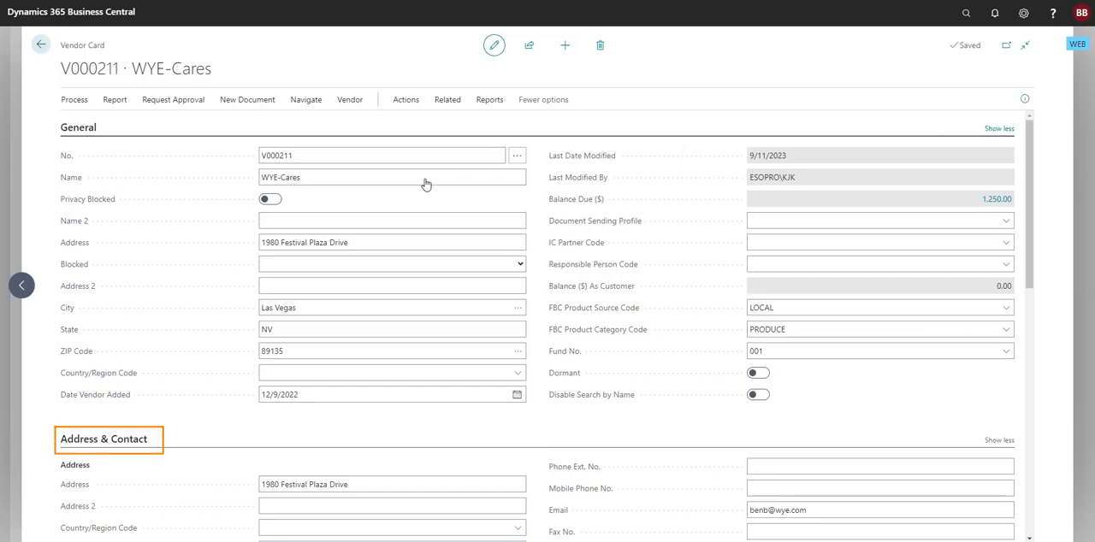
- Collapse the Address & Contact section and start personalizing the vendor card
left_click(115, 441)
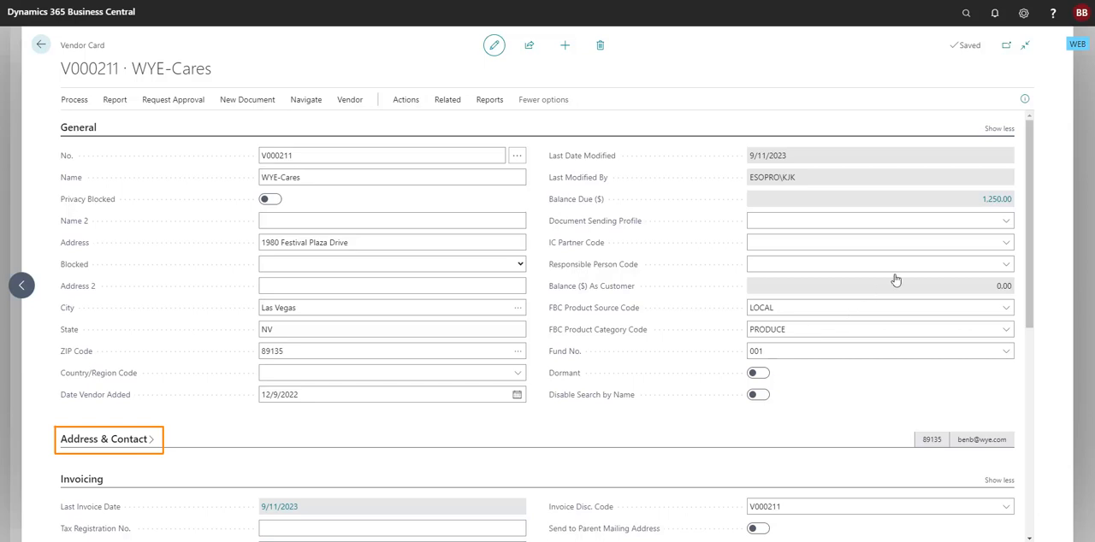
left_click(1023, 13)
left_click(950, 39)
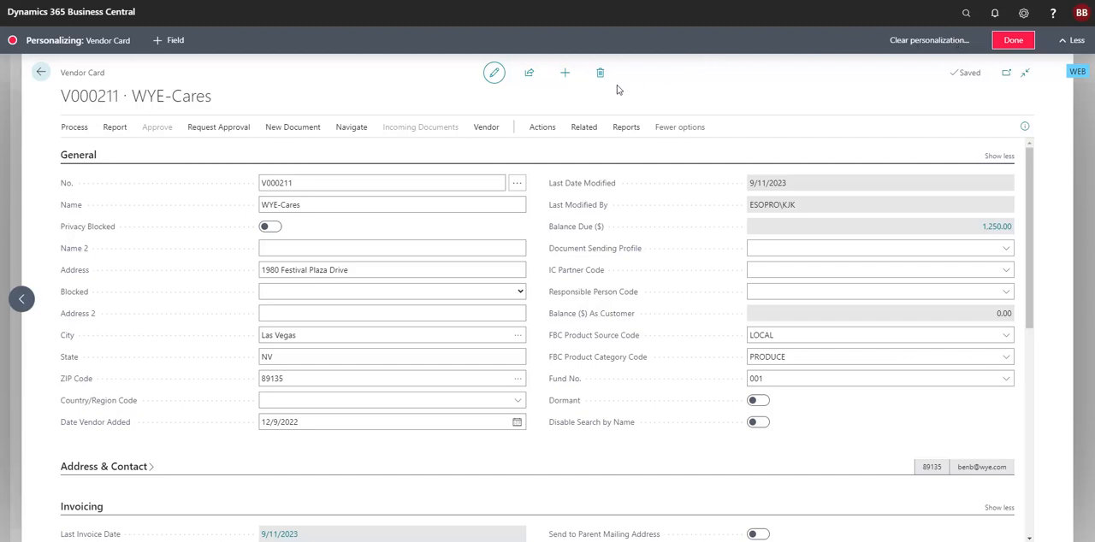
- Set the Name field to show under "Show more" and check it by reducing and expanding the General section
left_click(523, 206)
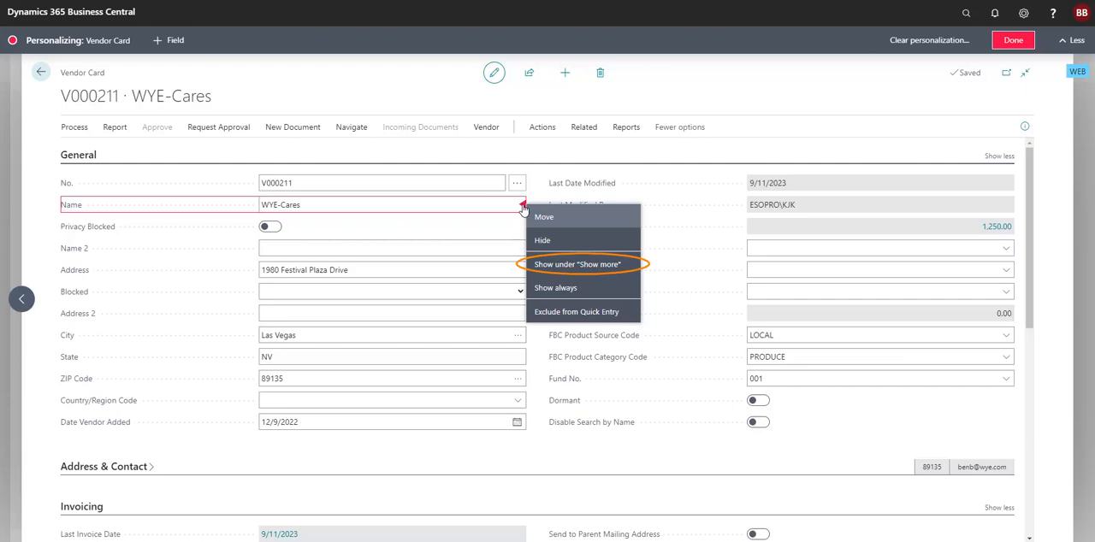
left_click(567, 266)
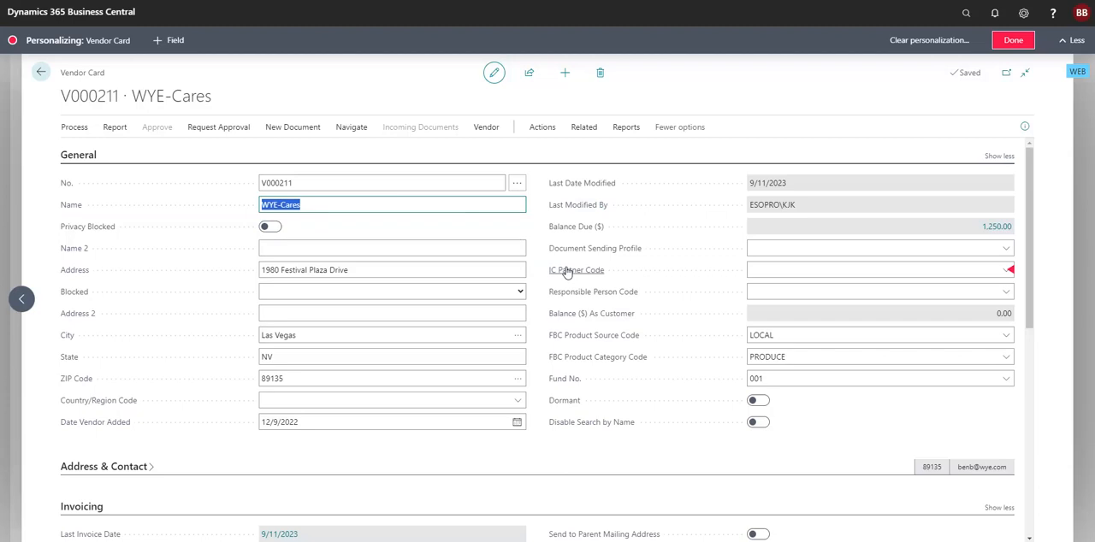
left_click(1000, 159)
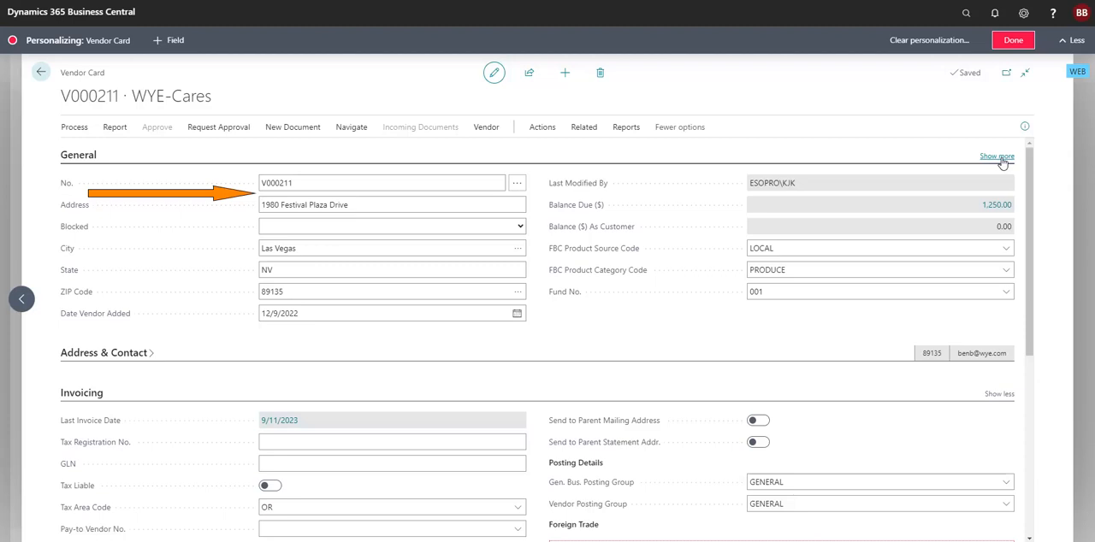
left_click(995, 159)
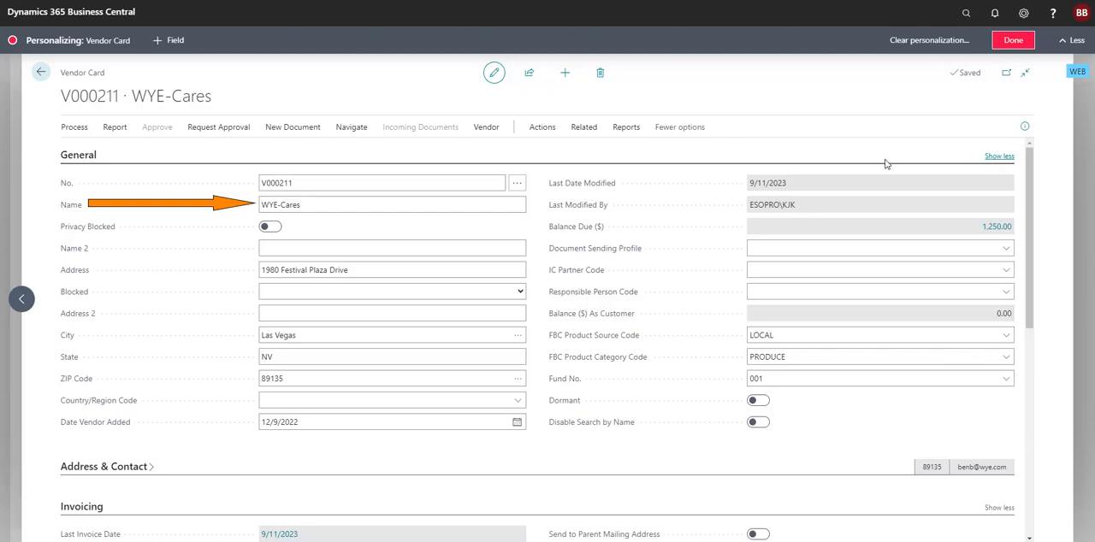
- Set the Name field to show when collapsed and check it by collapsing and expanding the General section
left_click(522, 205)
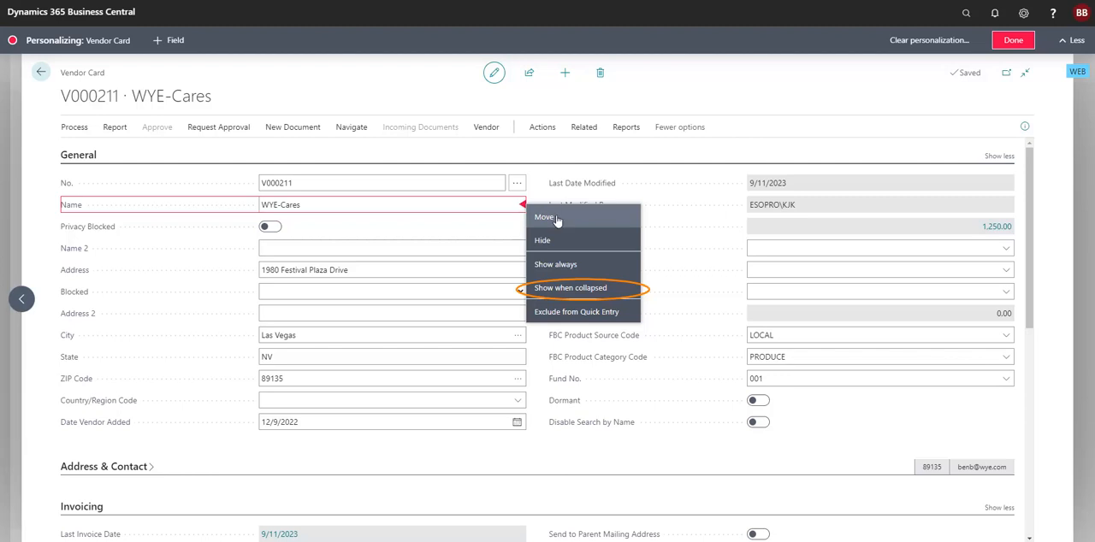
left_click(572, 288)
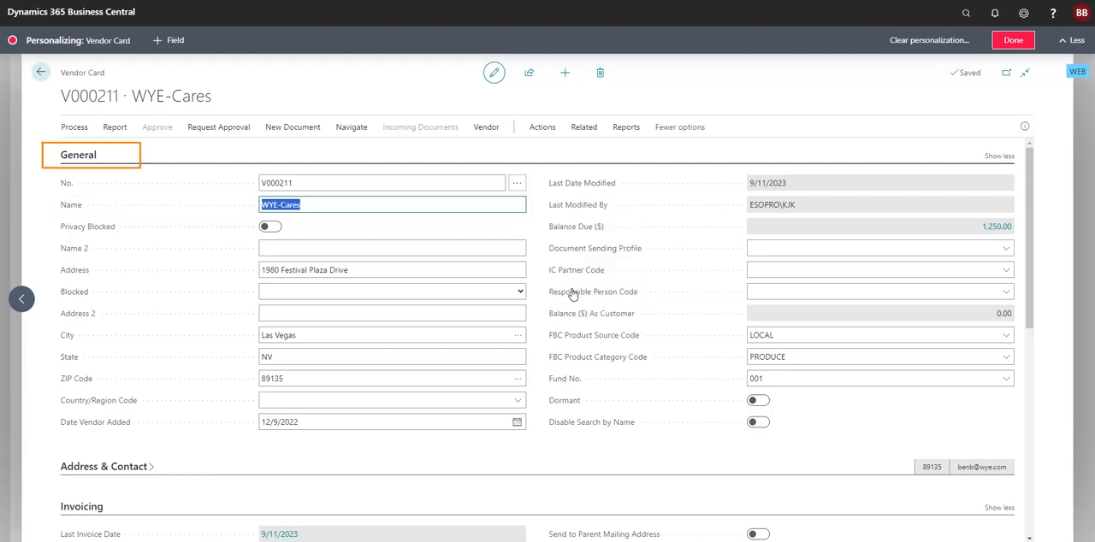
left_click(89, 157)
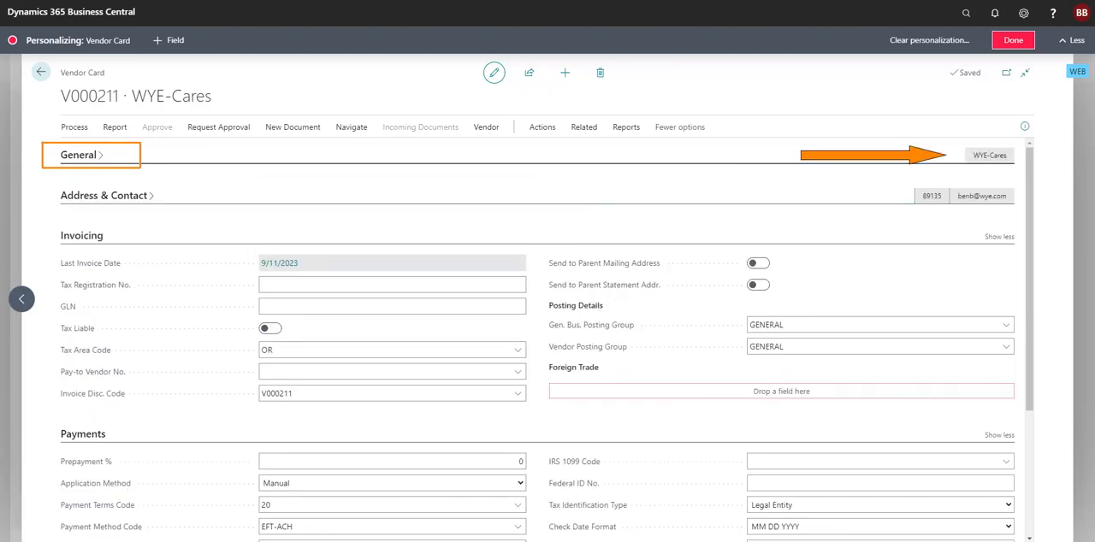
left_click(89, 156)
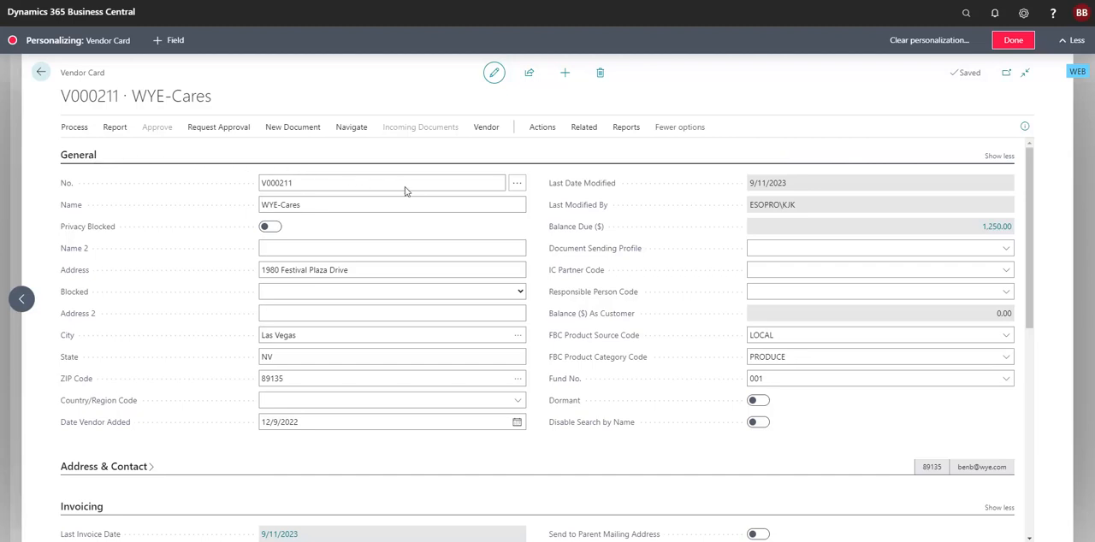
- Exclude the Blocked, Address 2 and City fields from Quick Entry, and check the entry order from Name 2 to State
left_click(523, 293)
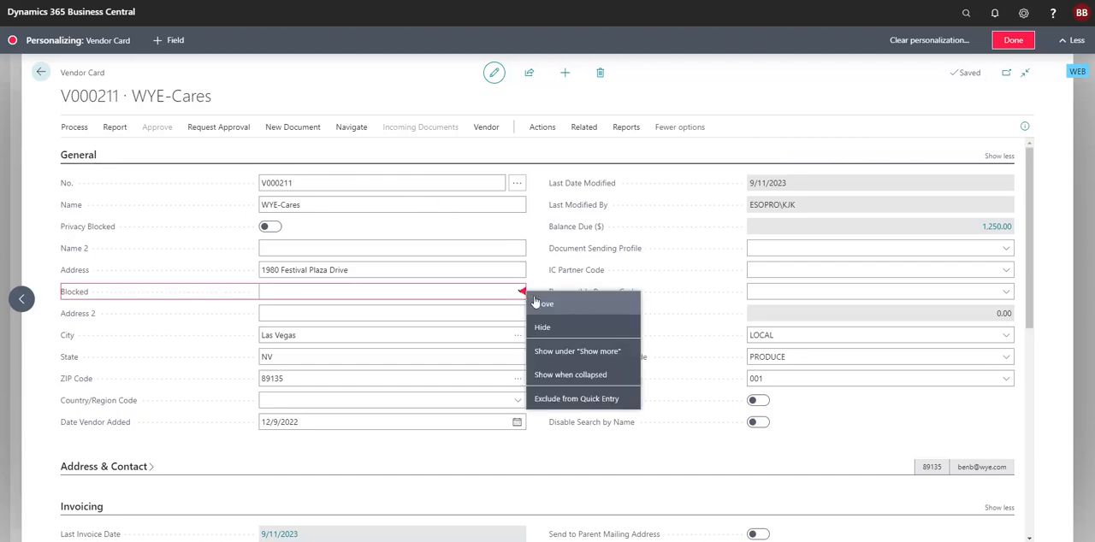
left_click(555, 399)
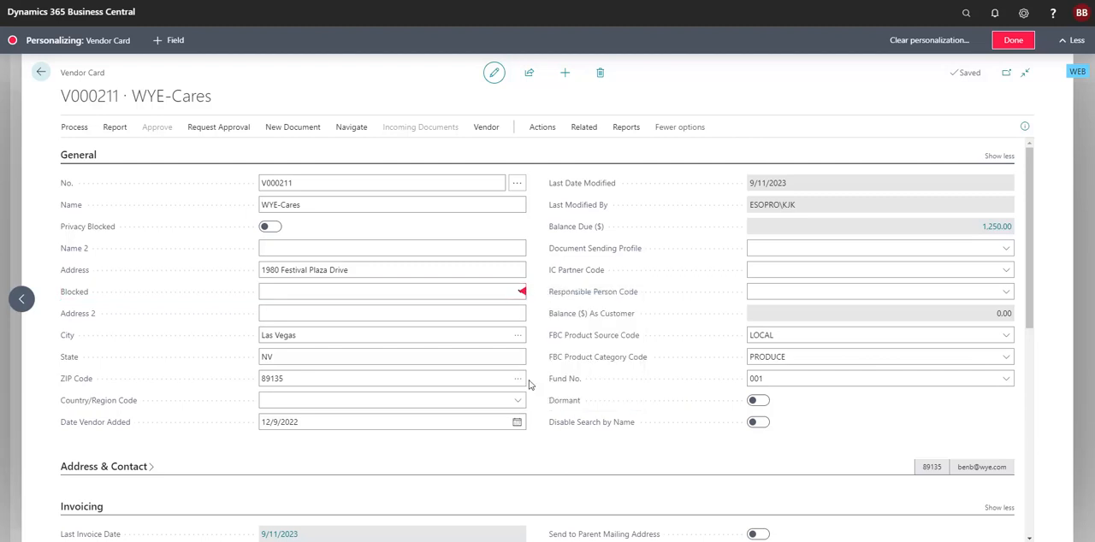
left_click(523, 315)
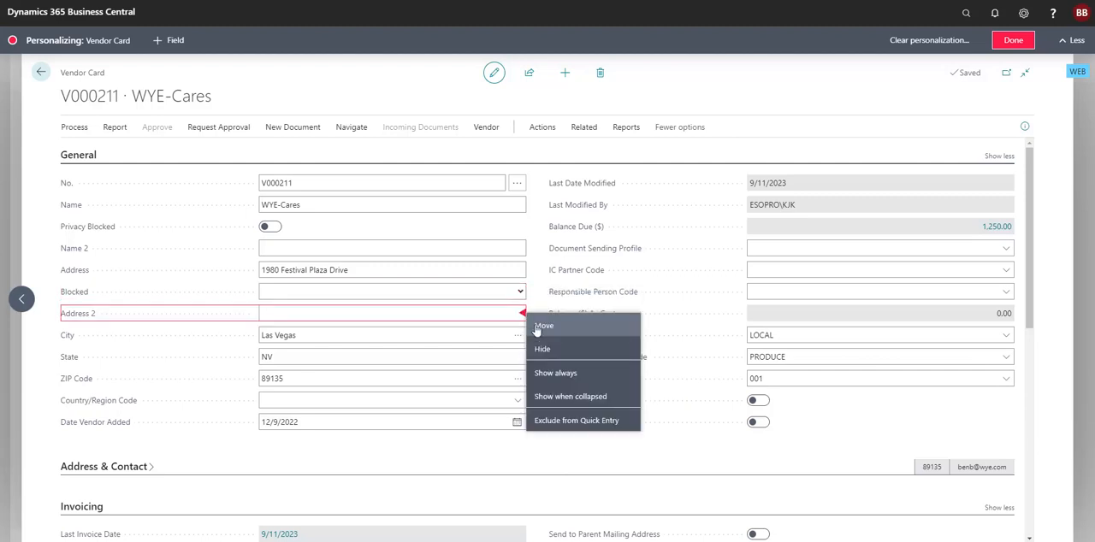
left_click(548, 423)
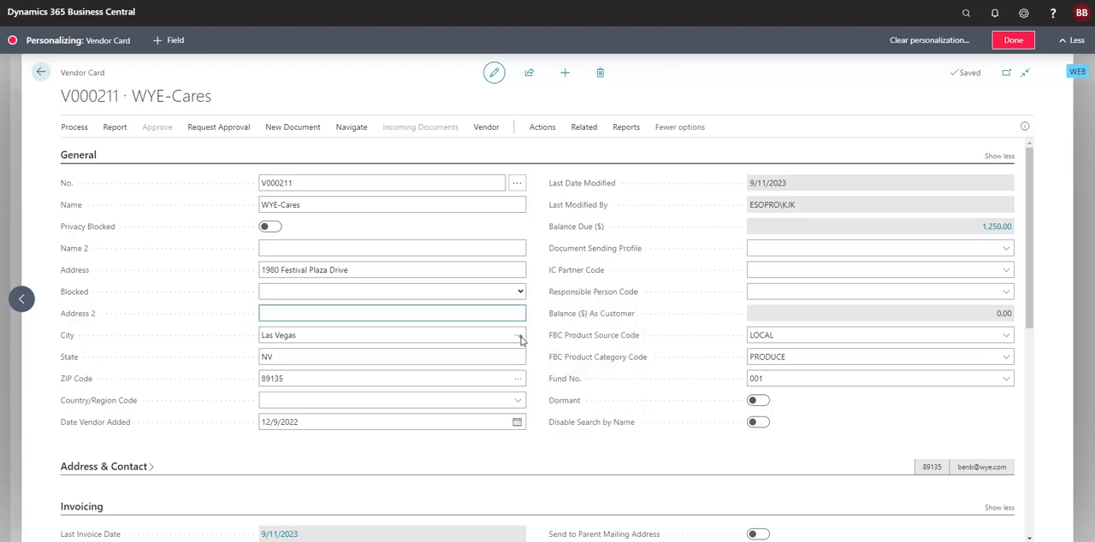
left_click(523, 337)
left_click(545, 444)
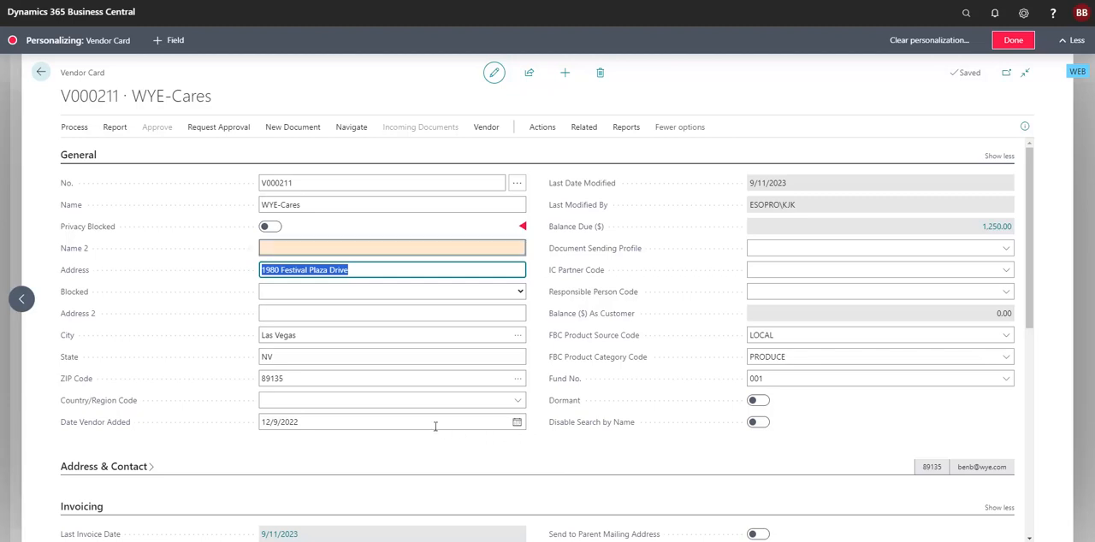
left_click(315, 248)
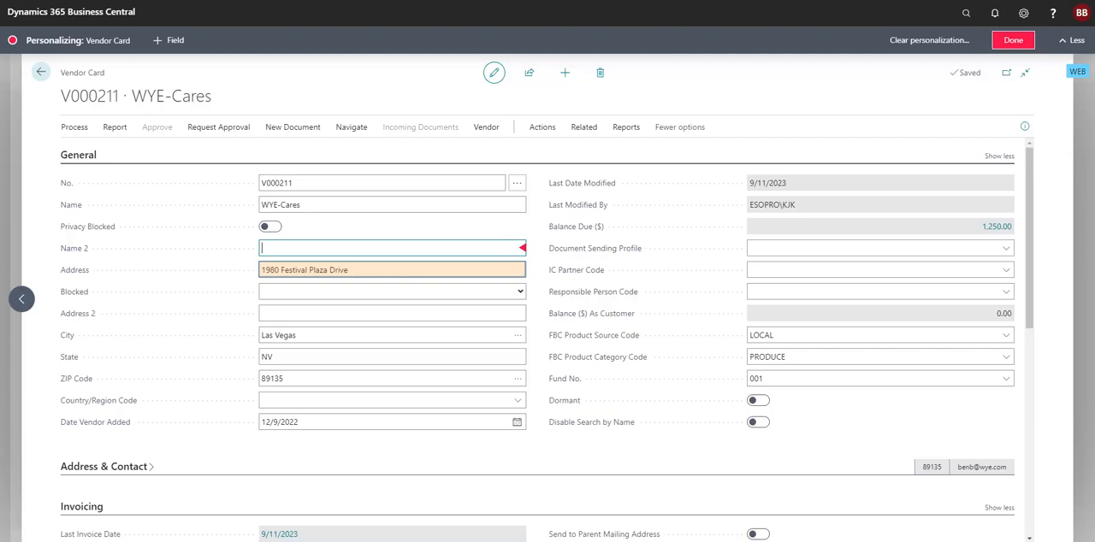
left_click(392, 357)
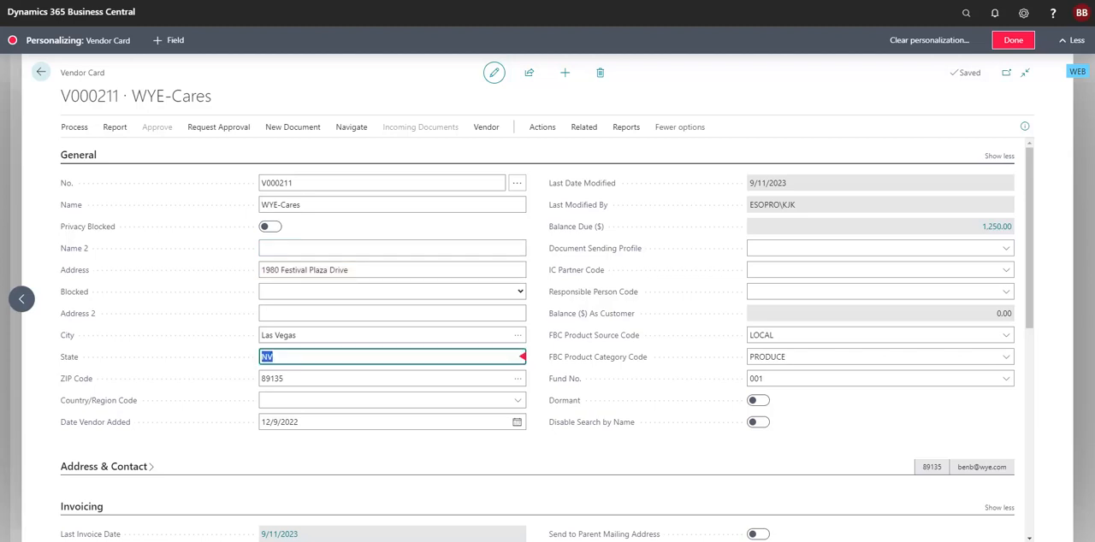